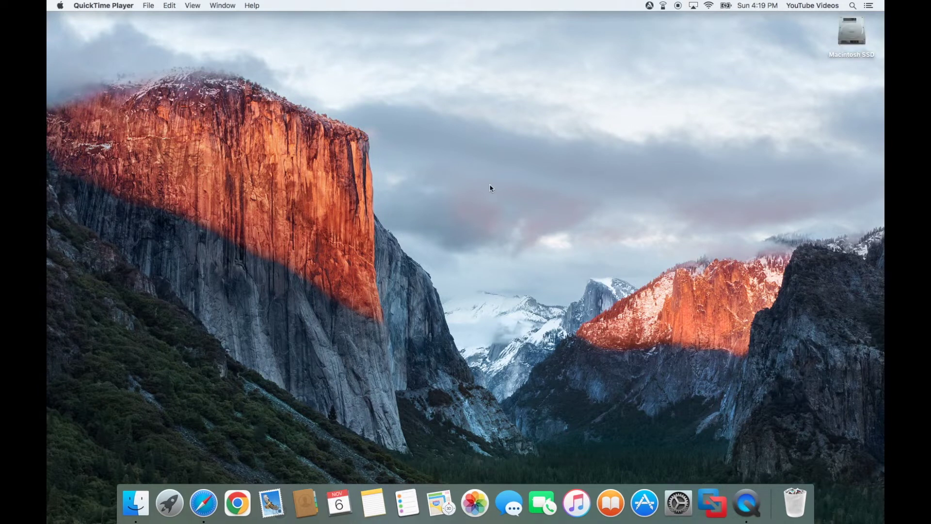
Step: Open winworldpc.com in Safari and search its library for ms-dos
{"action": "left_click", "coordinate": [203, 504]}
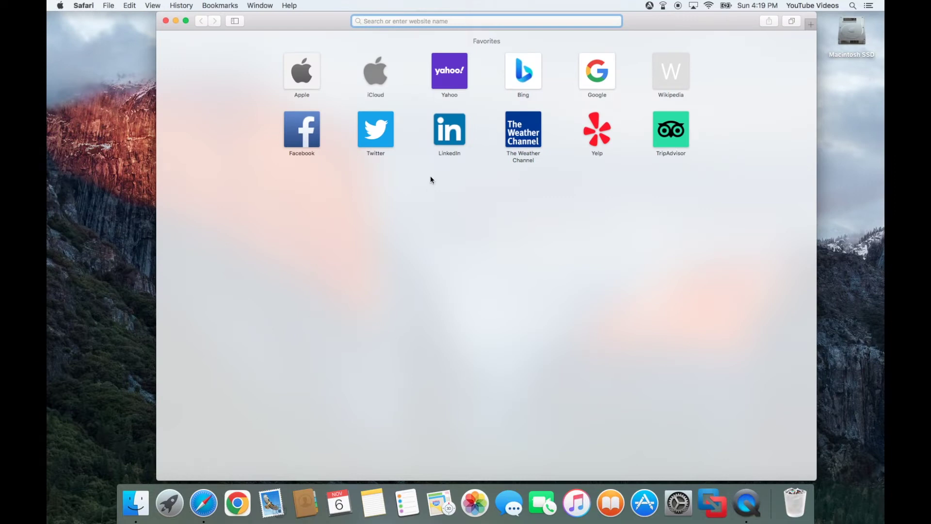
{"action": "type", "text": "win"}
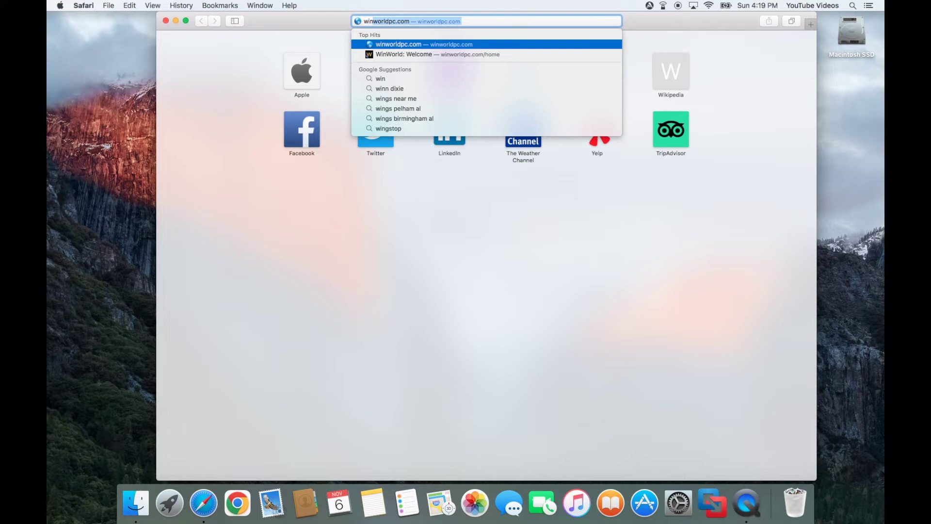
{"action": "key", "text": "Return"}
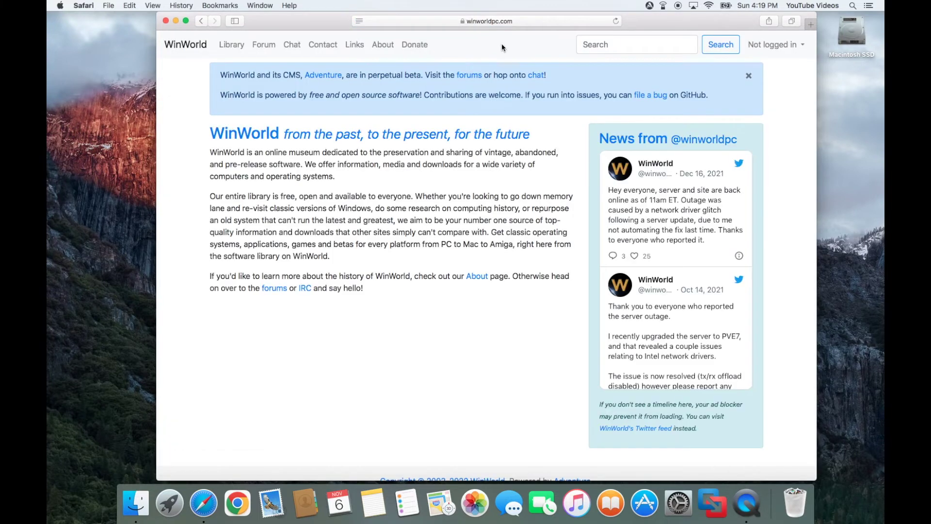
{"action": "left_click", "coordinate": [608, 45]}
{"action": "type", "text": "ms-dos"}
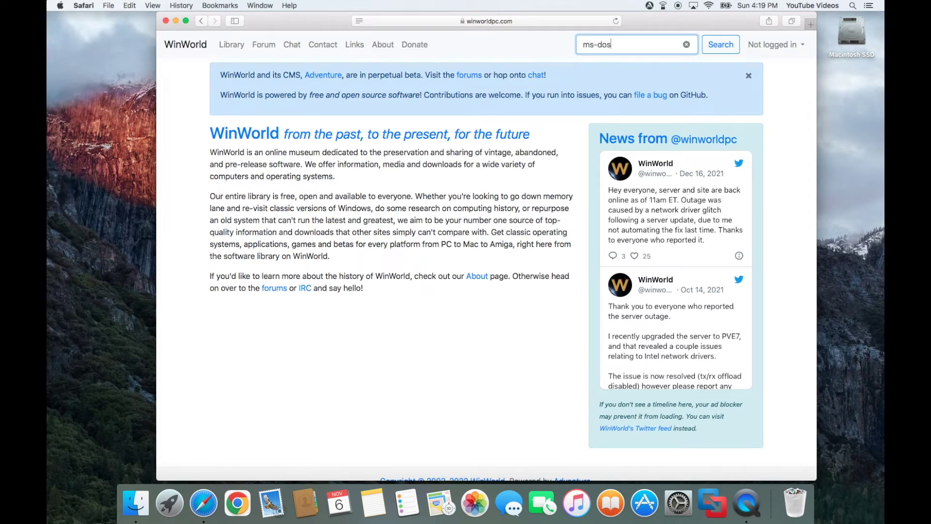
{"action": "left_click", "coordinate": [718, 45]}
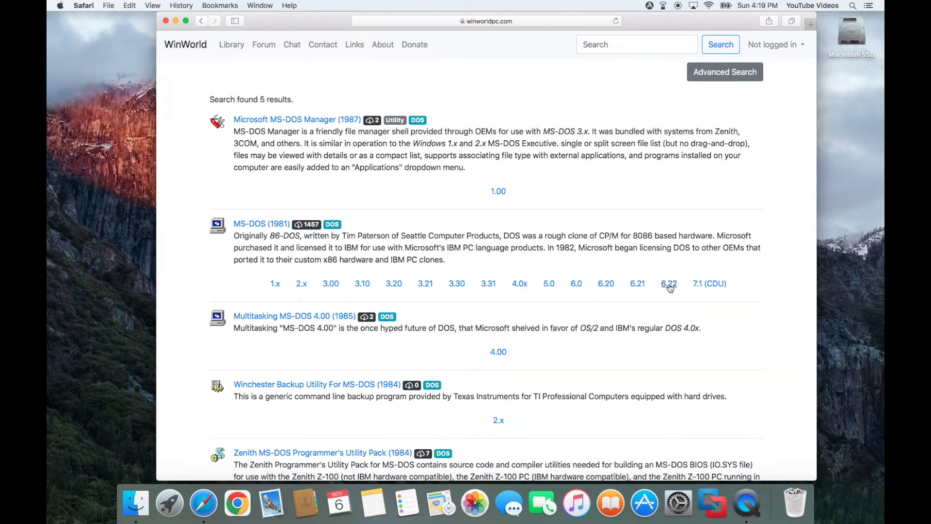
Step: Open the MS-DOS 6.0 release and download Microsoft MS-DOS 6.0 (Full) (3.5-1.44mb) from the Server 1 mirror
{"action": "left_click", "coordinate": [576, 284]}
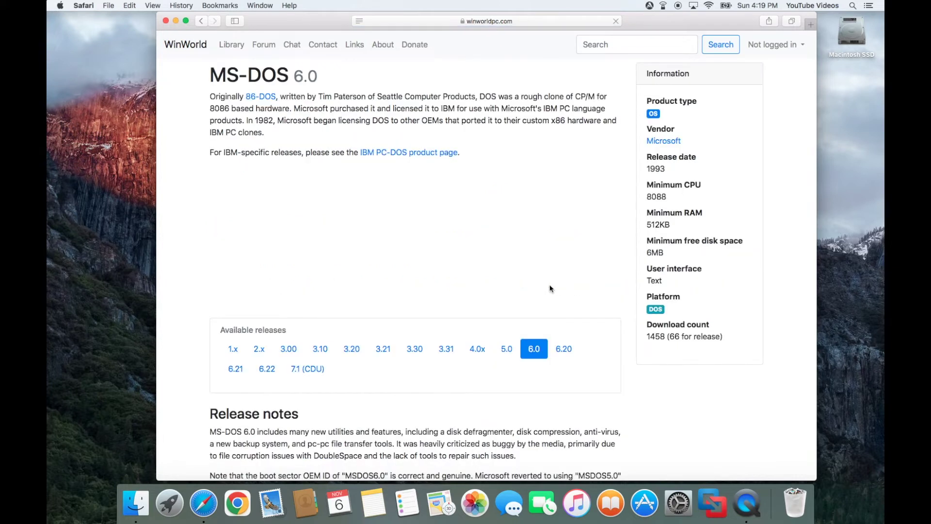
{"action": "scroll", "coordinate": [534, 357], "scroll_direction": "down", "scroll_amount": 5}
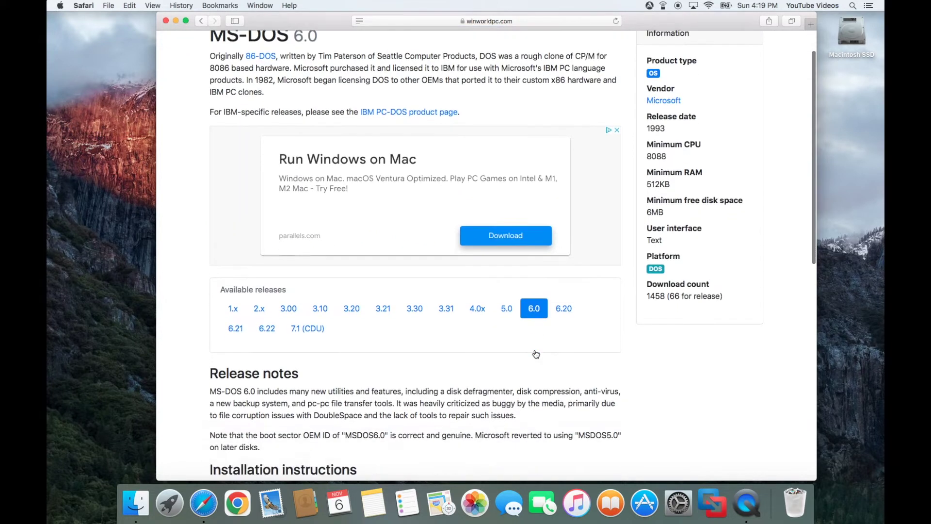
{"action": "scroll", "coordinate": [535, 352], "scroll_direction": "down", "scroll_amount": 4}
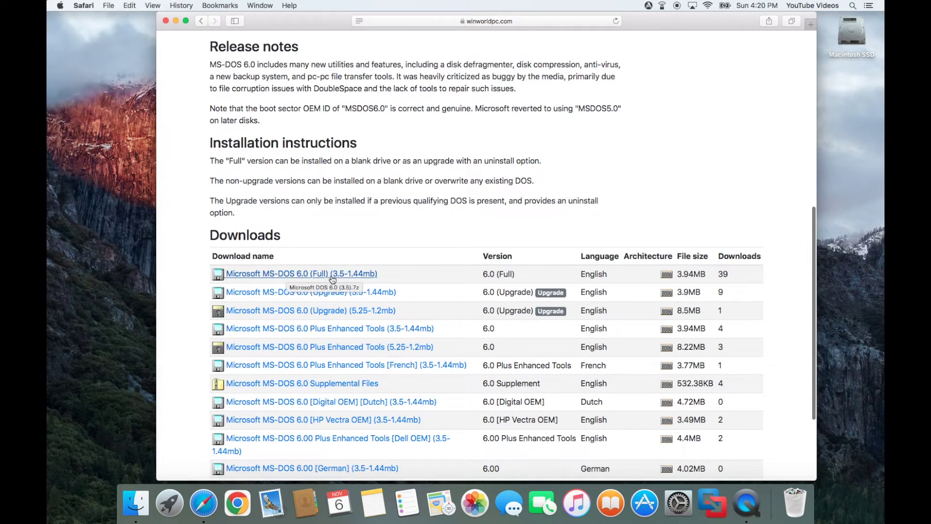
{"action": "left_click", "coordinate": [365, 275]}
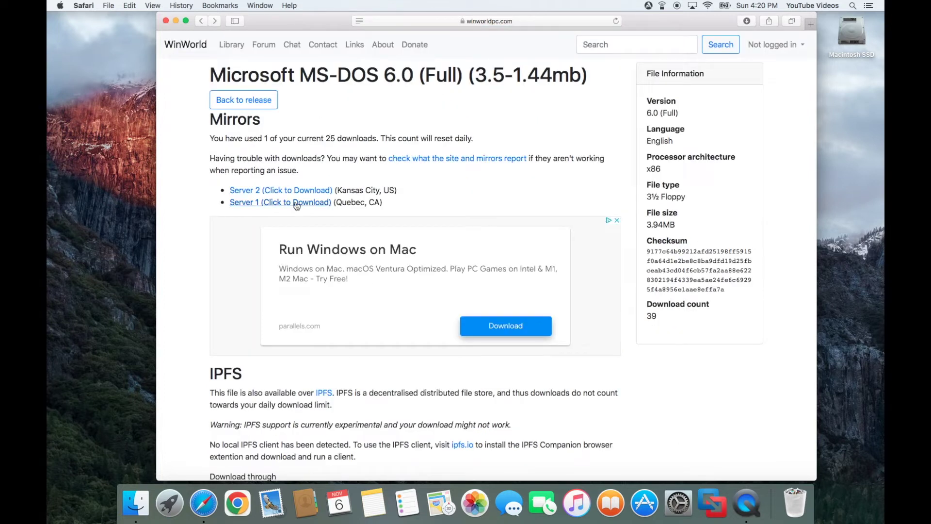
{"action": "left_click", "coordinate": [296, 203]}
Step: Search Google for "the unarchiver mac" and download The Unarchiver from theunarchiver.com
{"action": "left_click", "coordinate": [501, 22]}
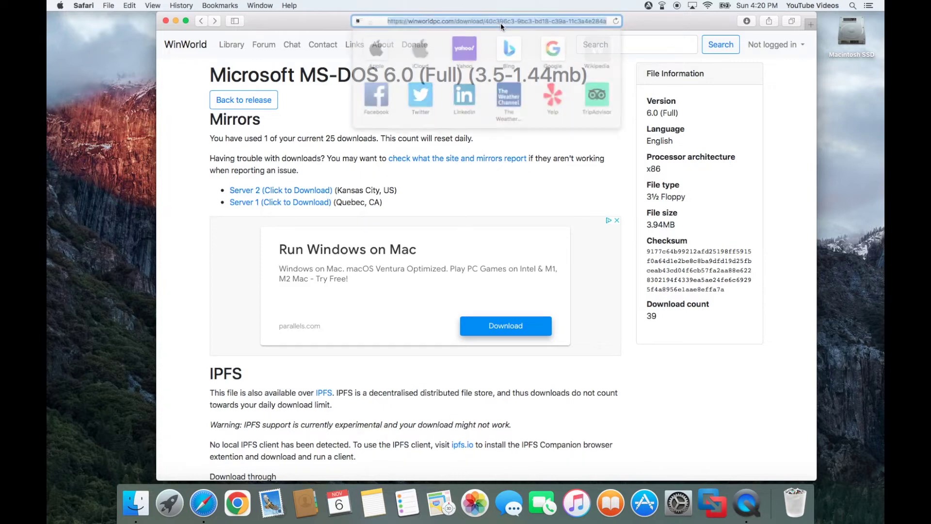
{"action": "type", "text": "google.com"}
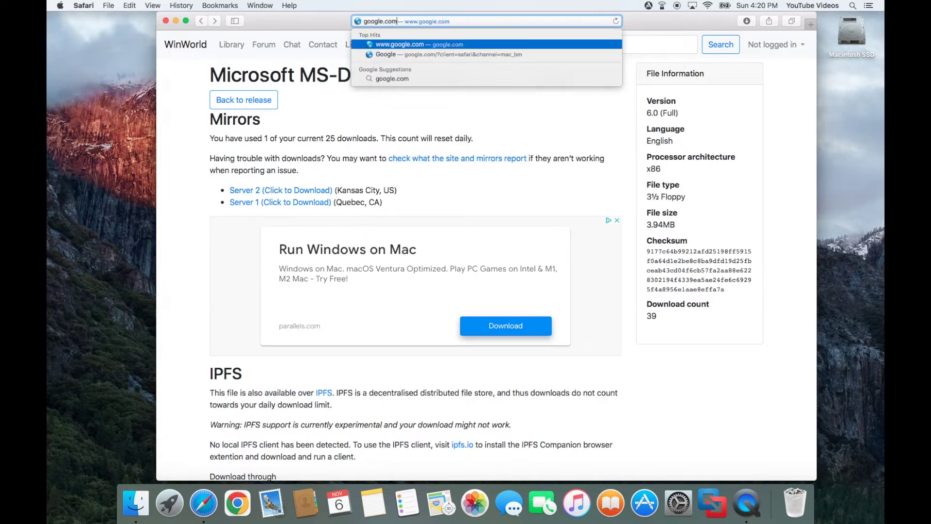
{"action": "key", "text": "Return"}
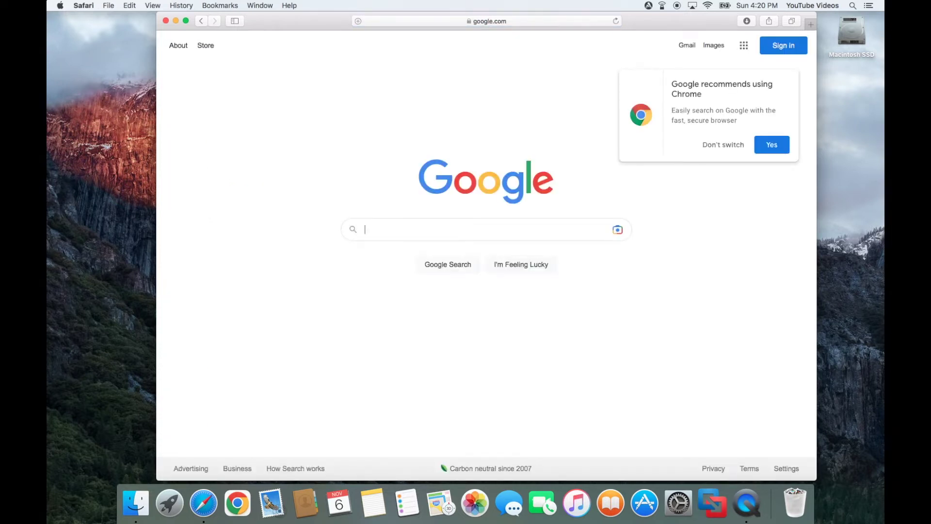
{"action": "type", "text": "the una"}
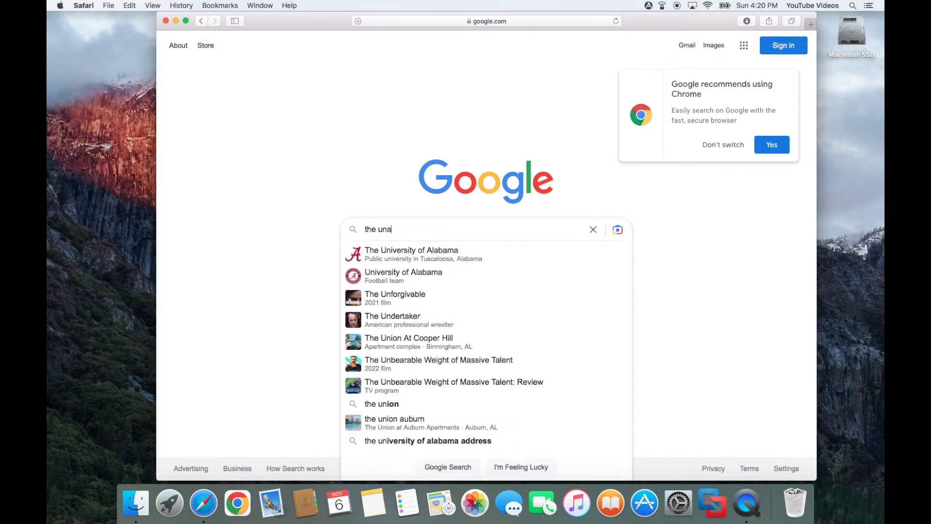
{"action": "type", "text": "rchiver"}
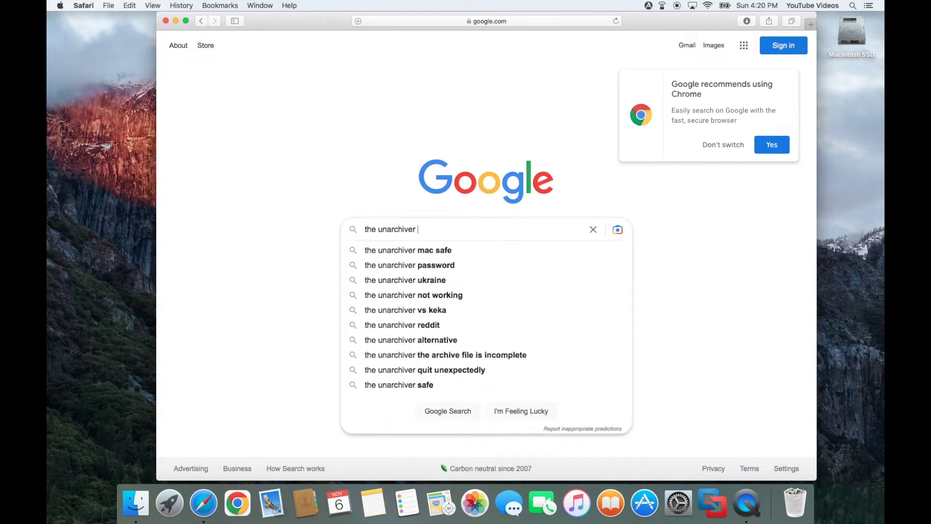
{"action": "type", "text": " mac"}
{"action": "key", "text": "Return"}
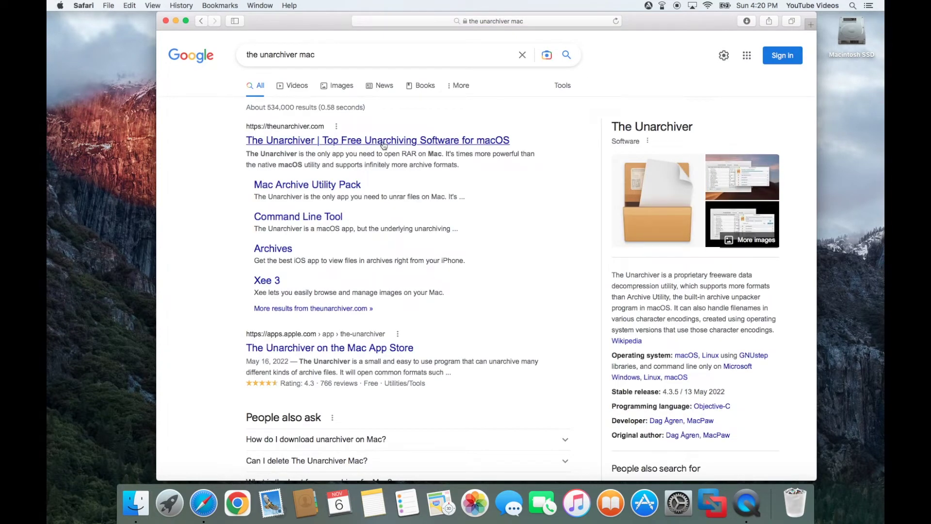
{"action": "left_click", "coordinate": [438, 144]}
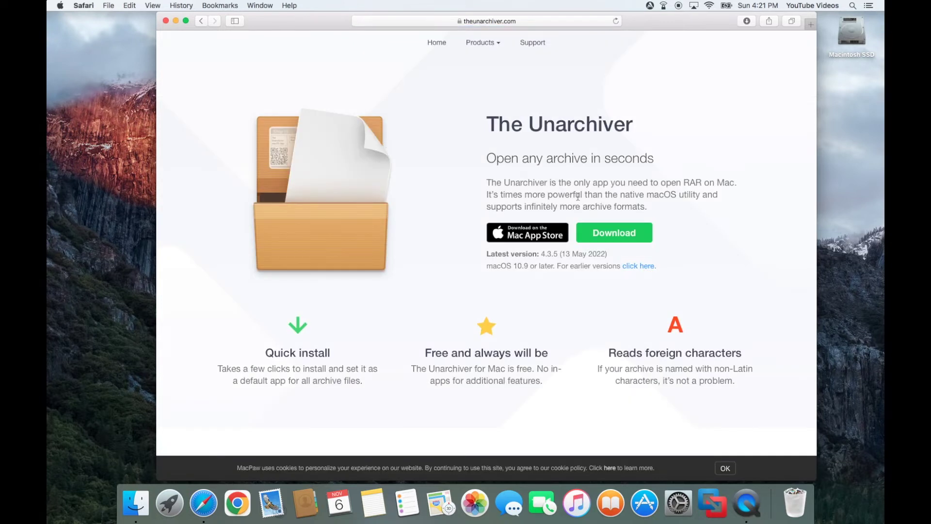
{"action": "left_click", "coordinate": [625, 235]}
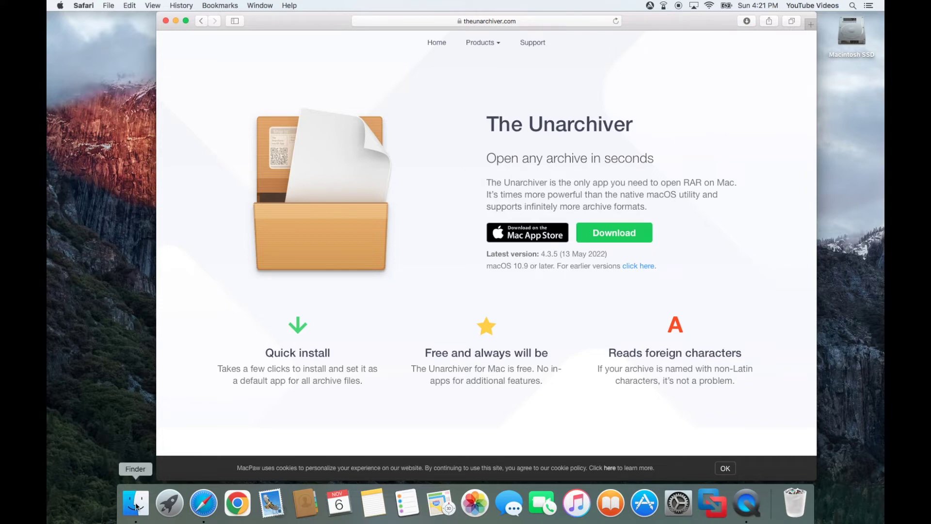
Step: Switch to Finder, open TheUnarchiver.dmg from the Downloads folder, and close its installer window
{"action": "left_click", "coordinate": [134, 503]}
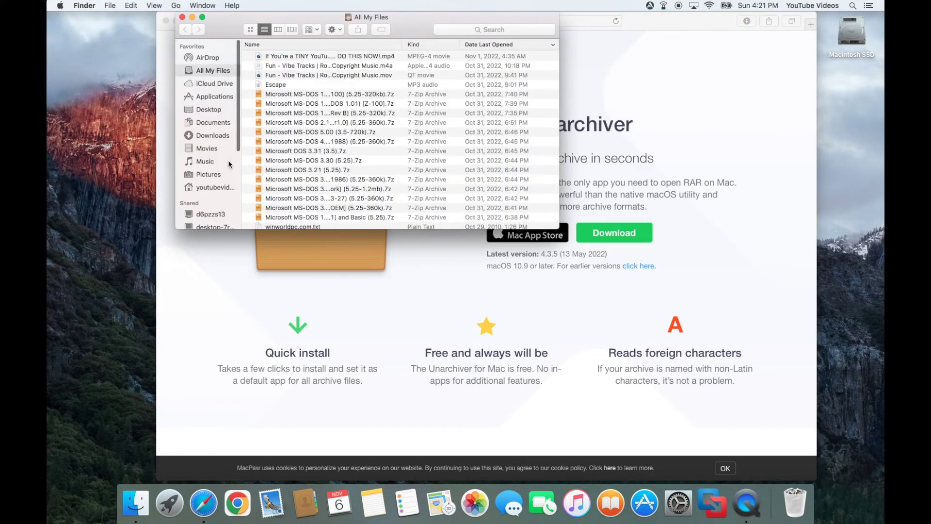
{"action": "left_click", "coordinate": [218, 136]}
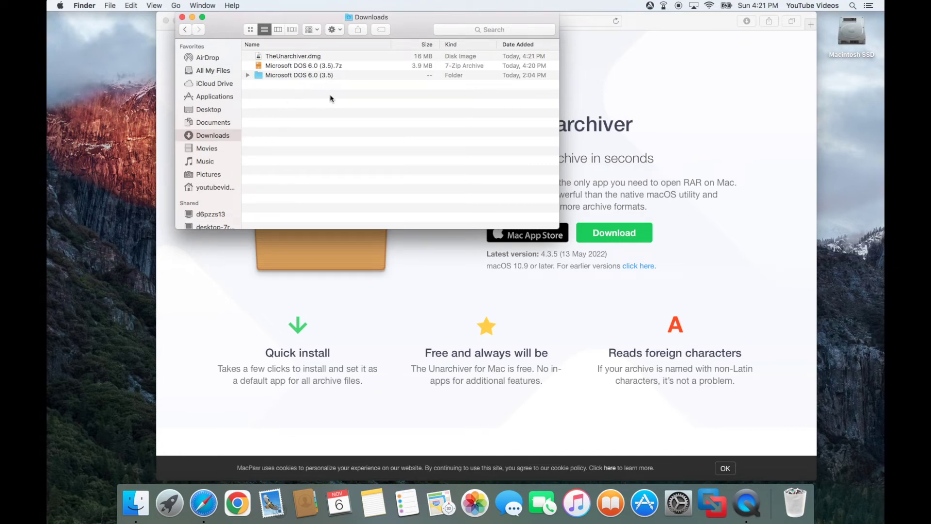
{"action": "left_click", "coordinate": [291, 58]}
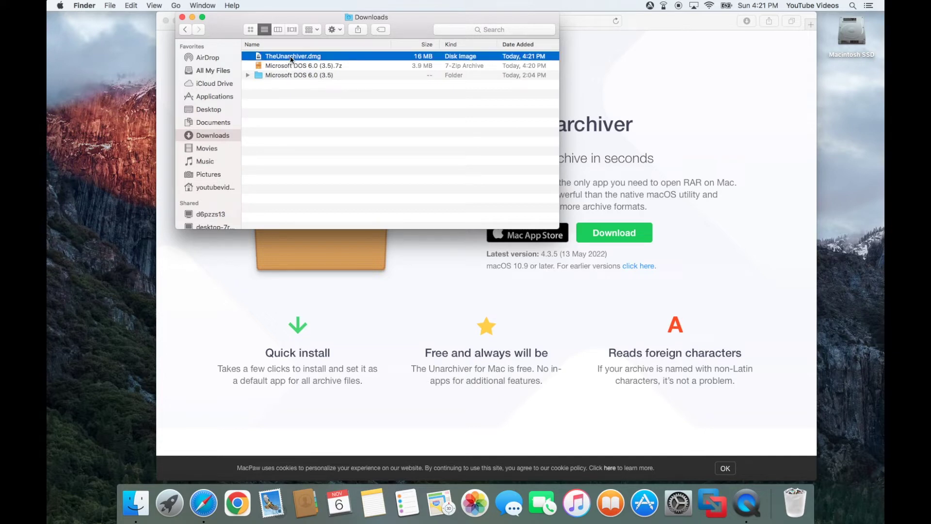
{"action": "double_click", "coordinate": [299, 57]}
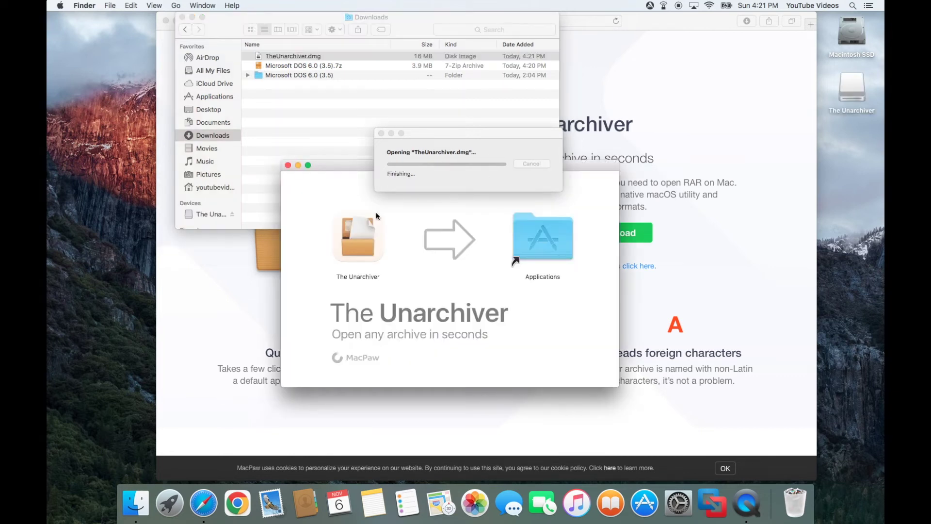
{"action": "left_click", "coordinate": [360, 241]}
{"action": "mouse_move", "coordinate": [360, 240]}
{"action": "left_mouse_down"}
{"action": "mouse_move", "coordinate": [542, 245]}
{"action": "mouse_move", "coordinate": [431, 212]}
{"action": "mouse_move", "coordinate": [529, 248]}
{"action": "mouse_move", "coordinate": [416, 239]}
{"action": "mouse_move", "coordinate": [352, 246]}
{"action": "left_mouse_up"}
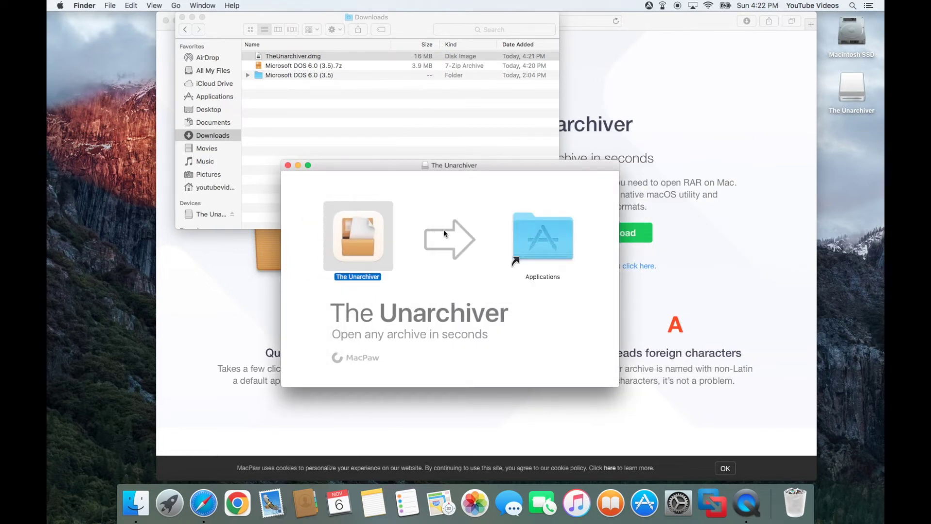
{"action": "left_click", "coordinate": [288, 166]}
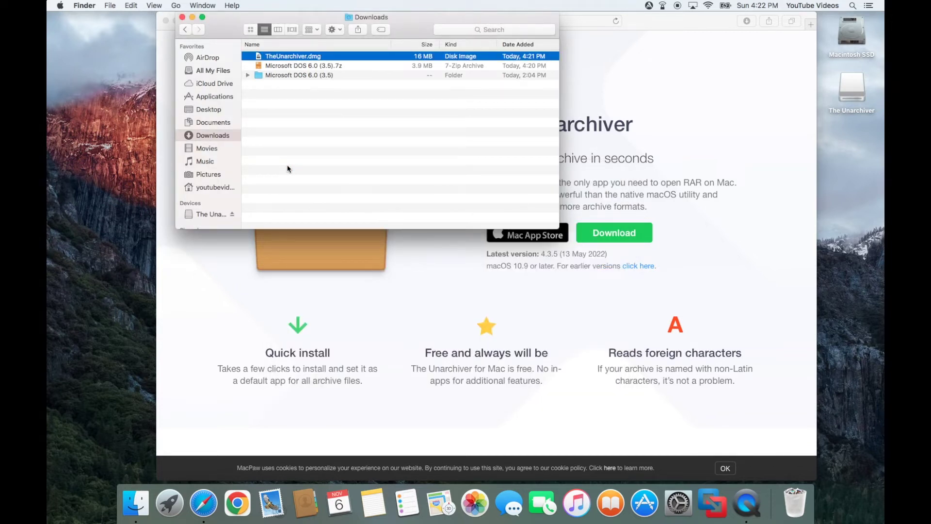
Step: Open the Microsoft DOS 6.0 (3.5).7z archive with The Unarchiver chosen from the Applications folder
{"action": "left_click", "coordinate": [310, 66]}
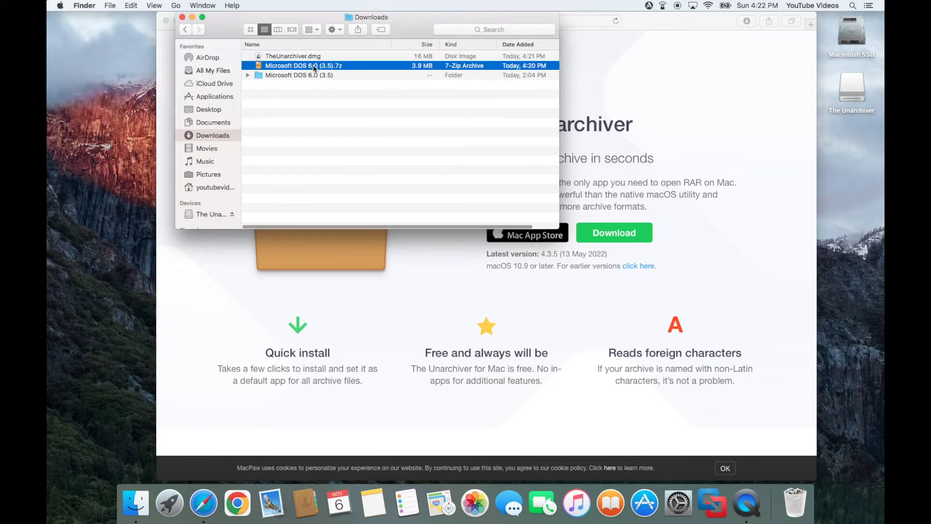
{"action": "right_click", "coordinate": [314, 68]}
{"action": "mouse_move", "coordinate": [328, 86]}
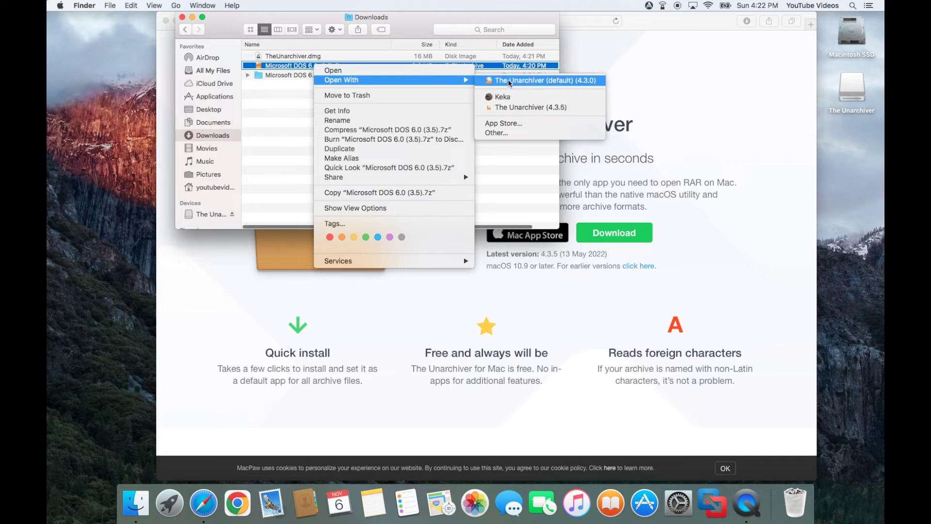
{"action": "left_click", "coordinate": [530, 133]}
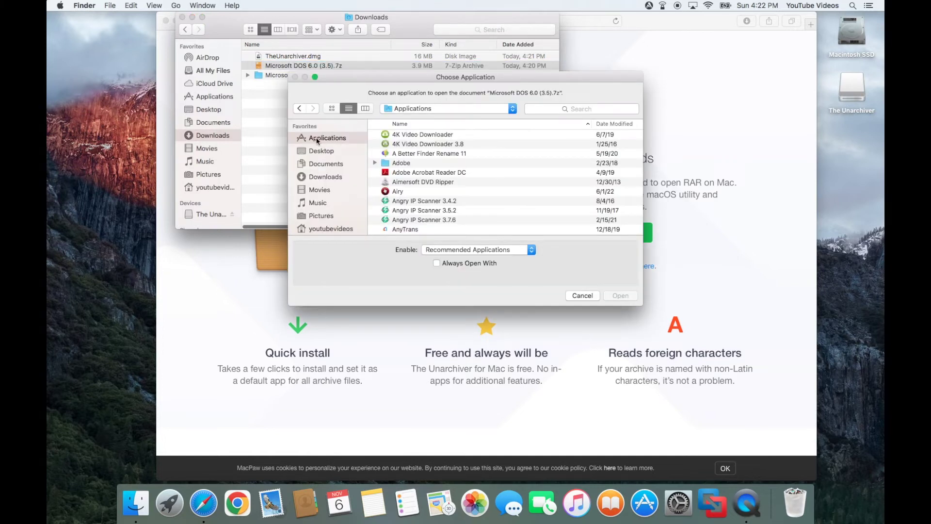
{"action": "scroll", "coordinate": [480, 191], "scroll_direction": "down", "scroll_amount": 10}
{"action": "scroll", "coordinate": [479, 188], "scroll_direction": "down", "scroll_amount": 15}
{"action": "scroll", "coordinate": [479, 164], "scroll_direction": "down", "scroll_amount": 12}
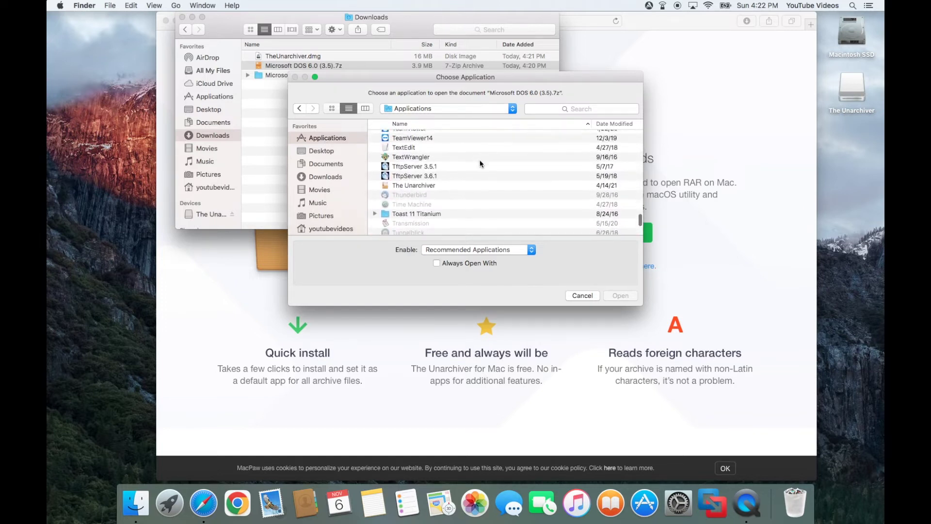
{"action": "scroll", "coordinate": [412, 146], "scroll_direction": "up", "scroll_amount": 5}
{"action": "scroll", "coordinate": [412, 147], "scroll_direction": "down", "scroll_amount": 5}
{"action": "left_click", "coordinate": [417, 167]}
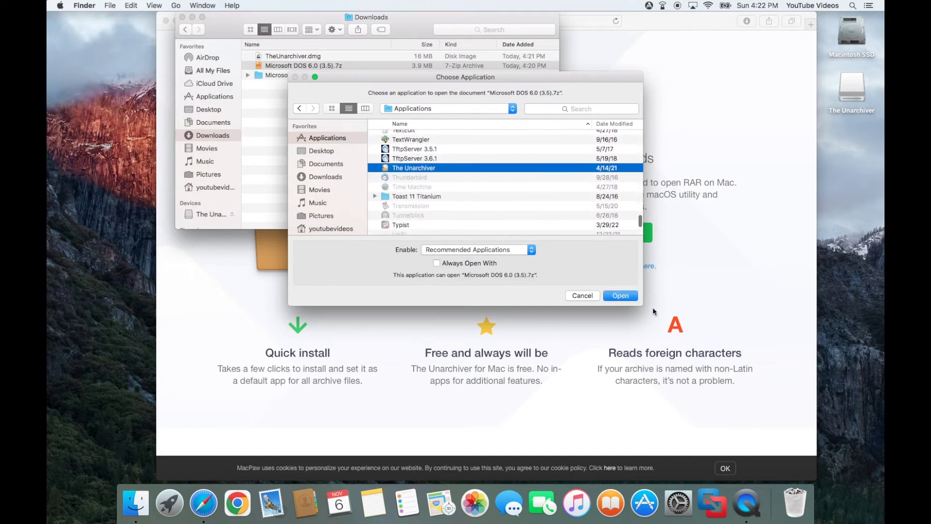
{"action": "left_click", "coordinate": [621, 296]}
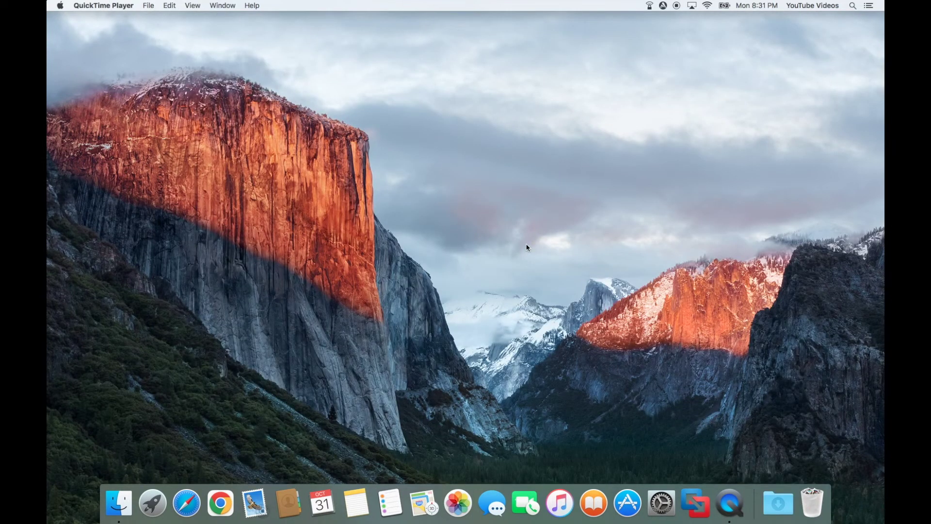
Step: Switch to VMware Fusion and start a custom virtual machine with MS-DOS from the Other category as its operating system
{"action": "left_click", "coordinate": [695, 504]}
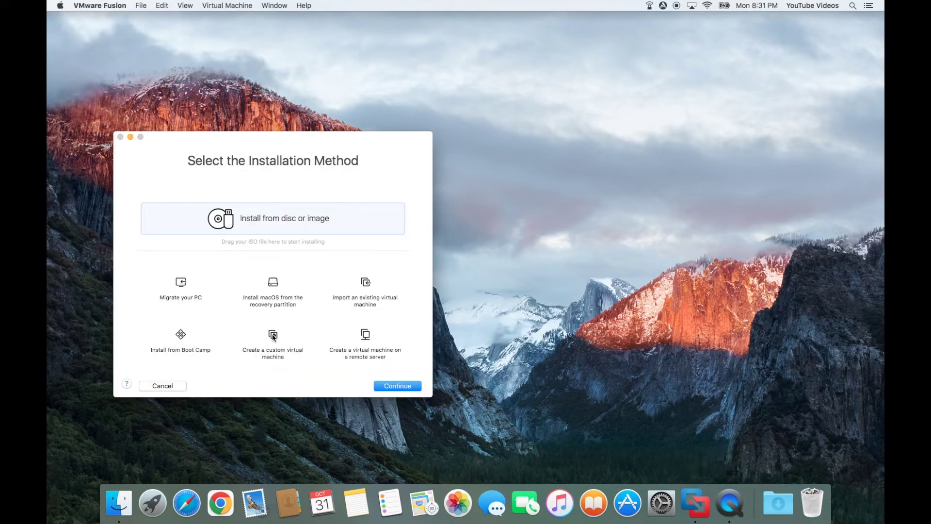
{"action": "left_click", "coordinate": [273, 336]}
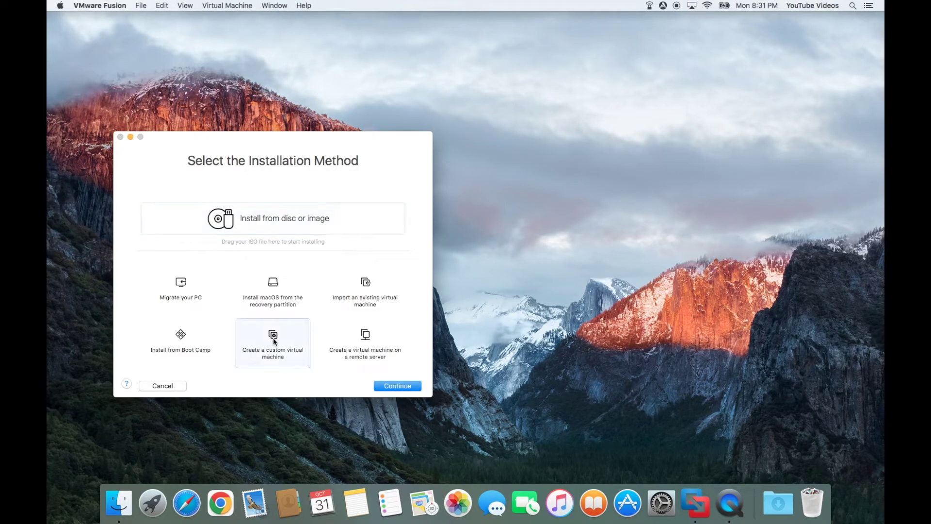
{"action": "left_click", "coordinate": [397, 386]}
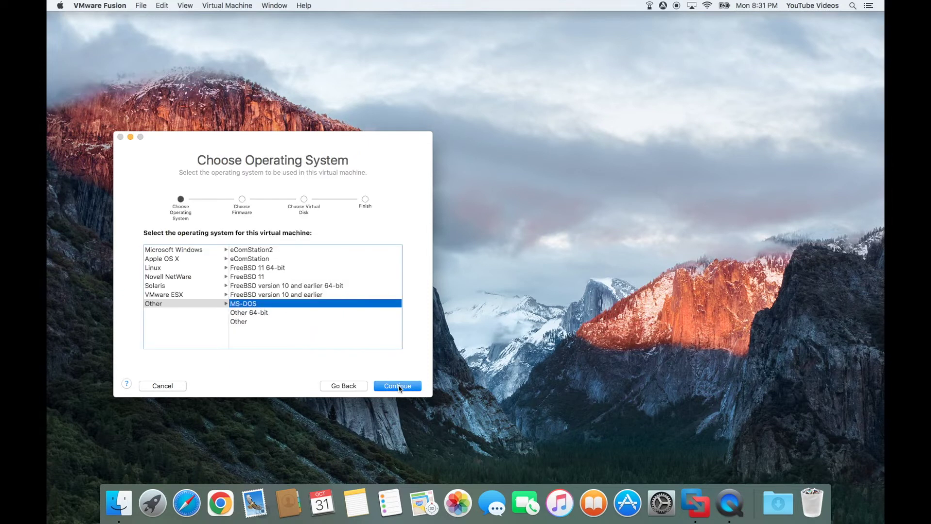
{"action": "left_click", "coordinate": [163, 303]}
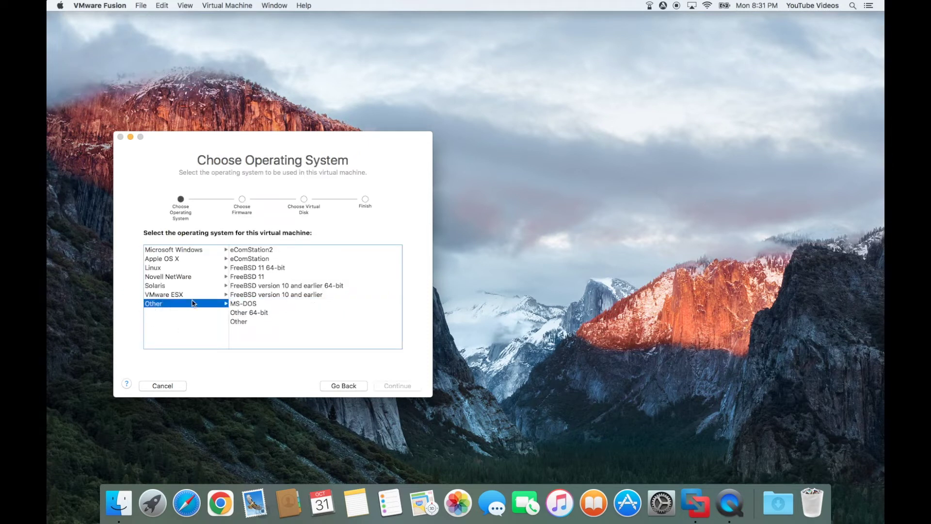
{"action": "left_click", "coordinate": [252, 305]}
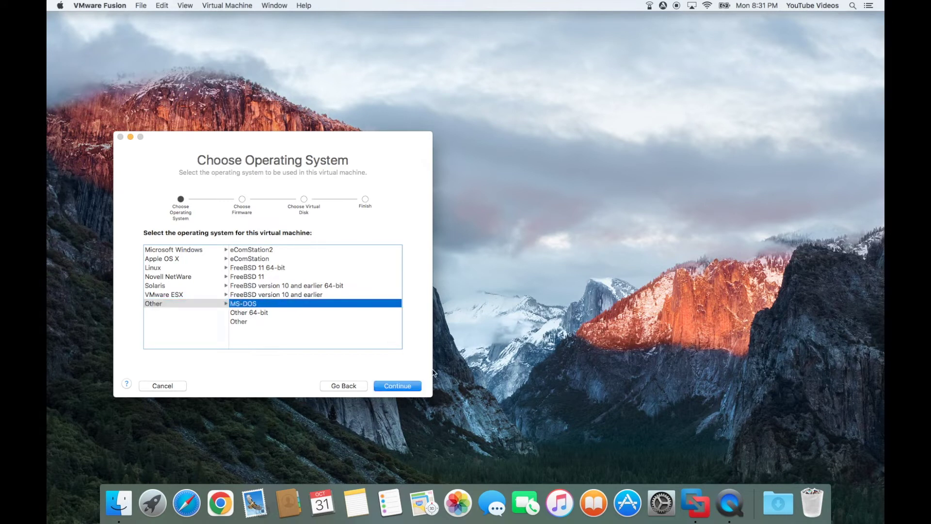
{"action": "left_click", "coordinate": [399, 386]}
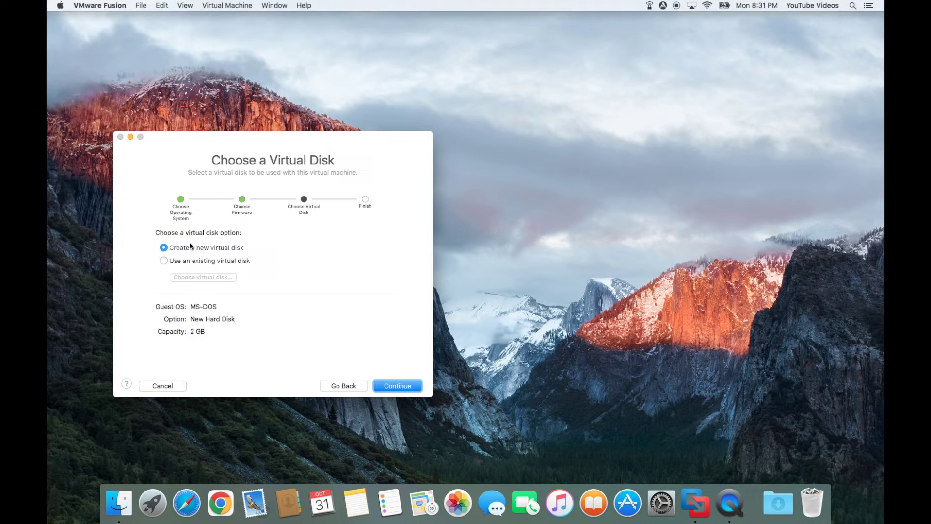
Step: Create the virtual machine with a new virtual disk, save it as MS-DOS 6.0 and start it
{"action": "left_click", "coordinate": [402, 389]}
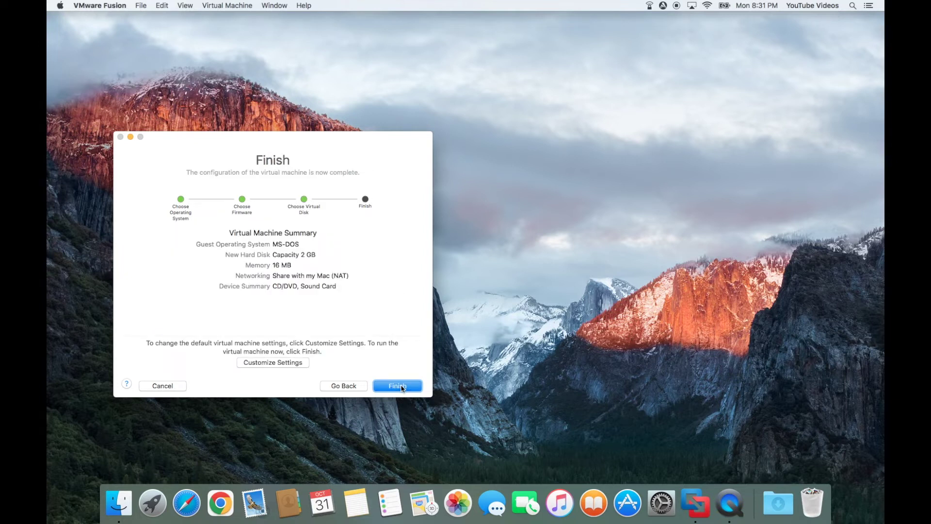
{"action": "left_click", "coordinate": [397, 386]}
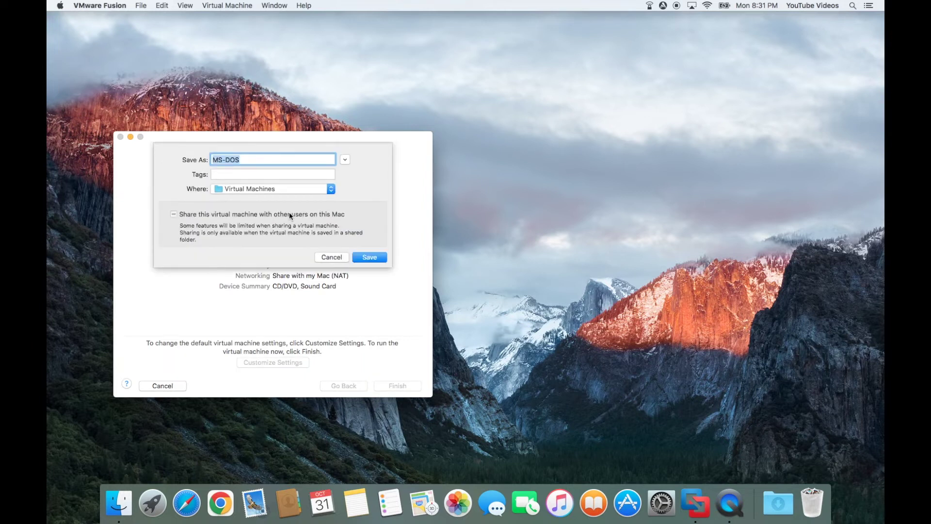
{"action": "left_click", "coordinate": [269, 156]}
{"action": "type", "text": "6.0"}
{"action": "left_click", "coordinate": [374, 260]}
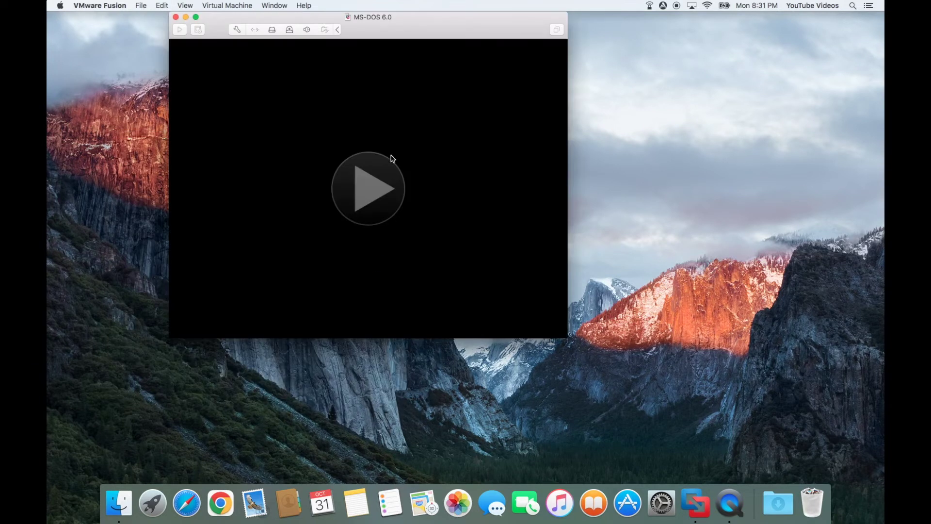
{"action": "left_click", "coordinate": [391, 168]}
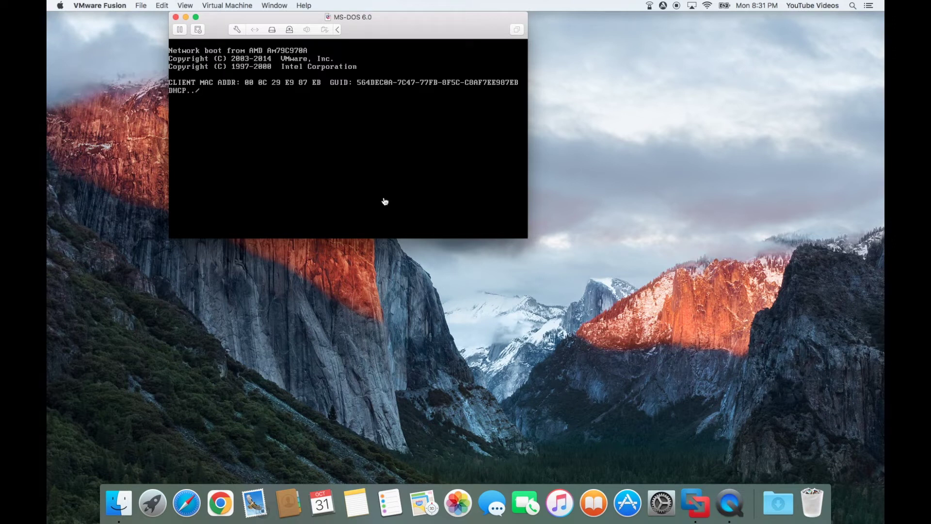
Step: Shut down the running MS-DOS 6.0 virtual machine
{"action": "left_click", "coordinate": [245, 6]}
{"action": "left_click", "coordinate": [240, 51]}
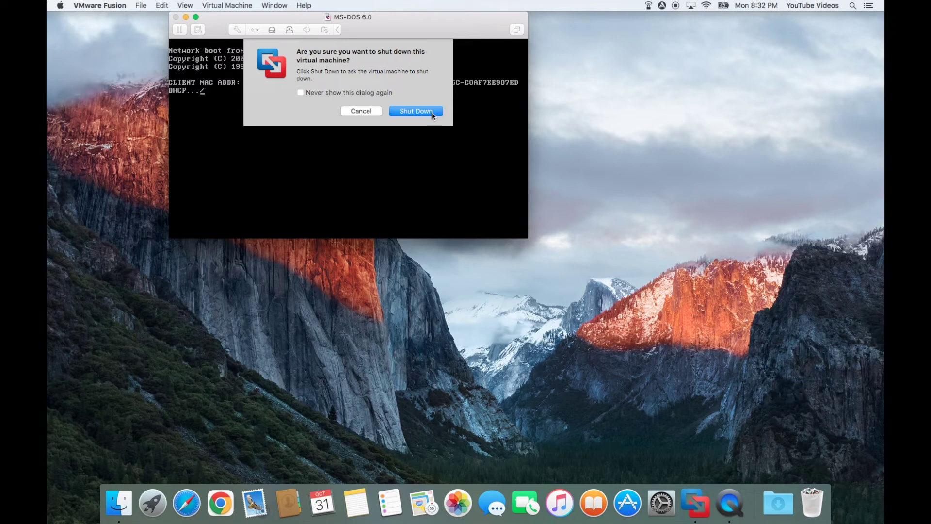
{"action": "left_click", "coordinate": [432, 112]}
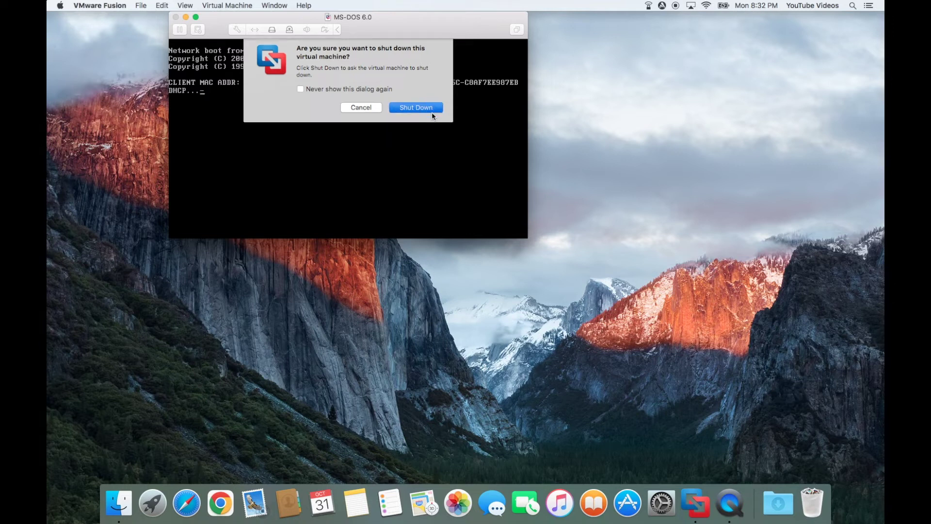
Step: Add a floppy drive device to the MS-DOS 6.0 virtual machine's settings
{"action": "left_click", "coordinate": [241, 5]}
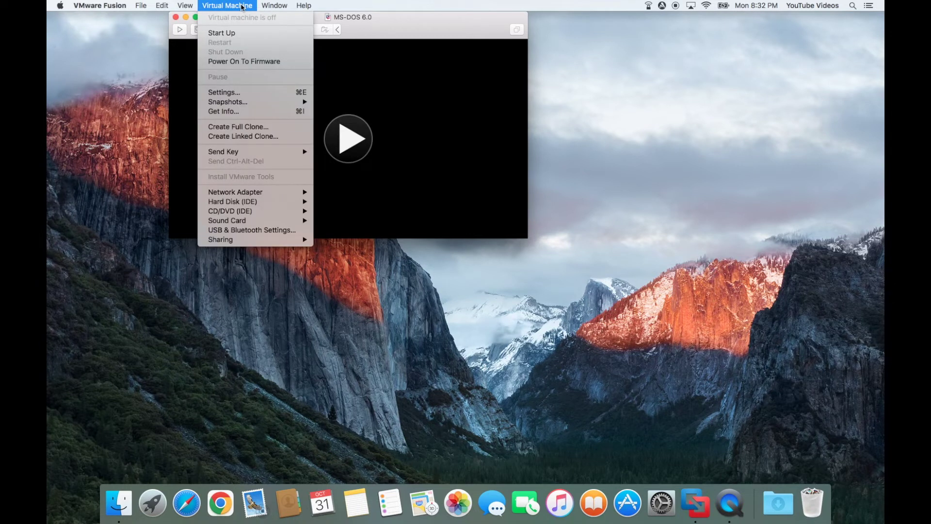
{"action": "left_click", "coordinate": [237, 94]}
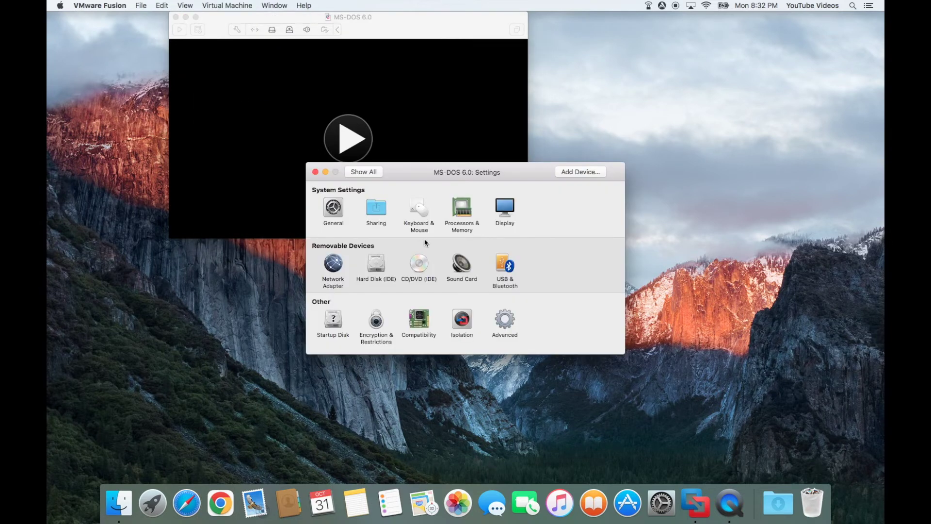
{"action": "left_click", "coordinate": [586, 172]}
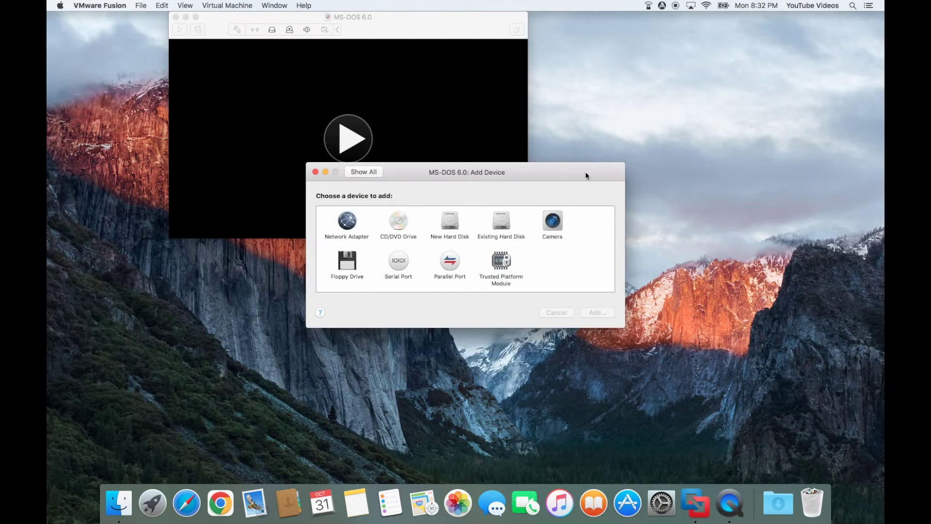
{"action": "left_click", "coordinate": [349, 265]}
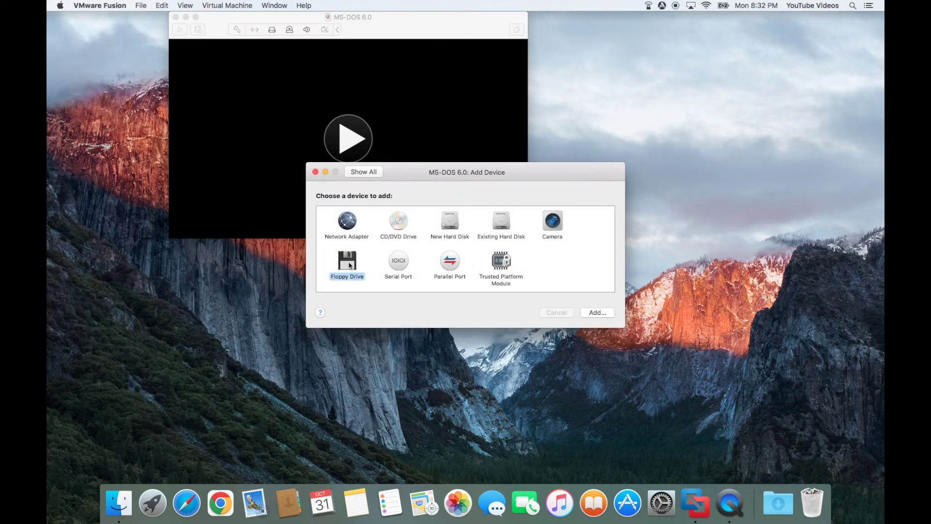
{"action": "left_click", "coordinate": [597, 313]}
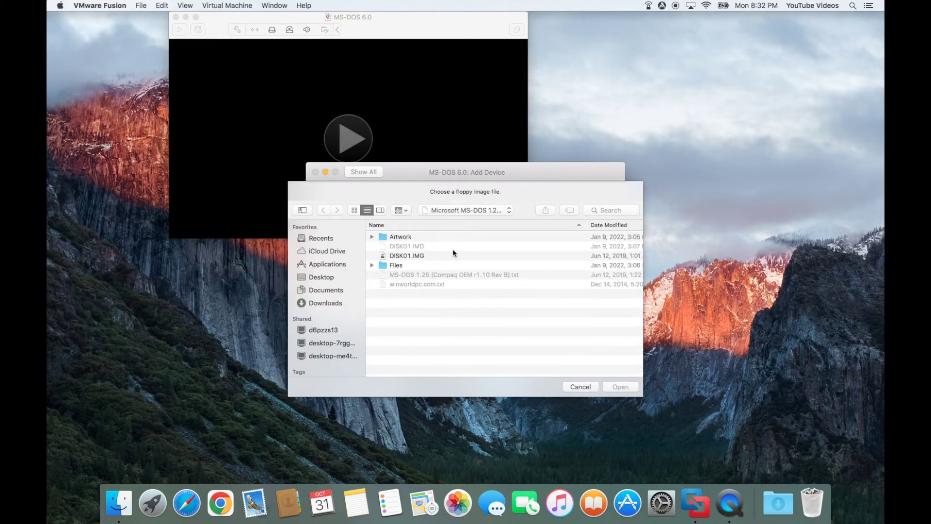
Step: Load Disk1.img from the Microsoft DOS 6.0 (3.5) folder in Downloads as the floppy image and close the settings
{"action": "left_click", "coordinate": [477, 212]}
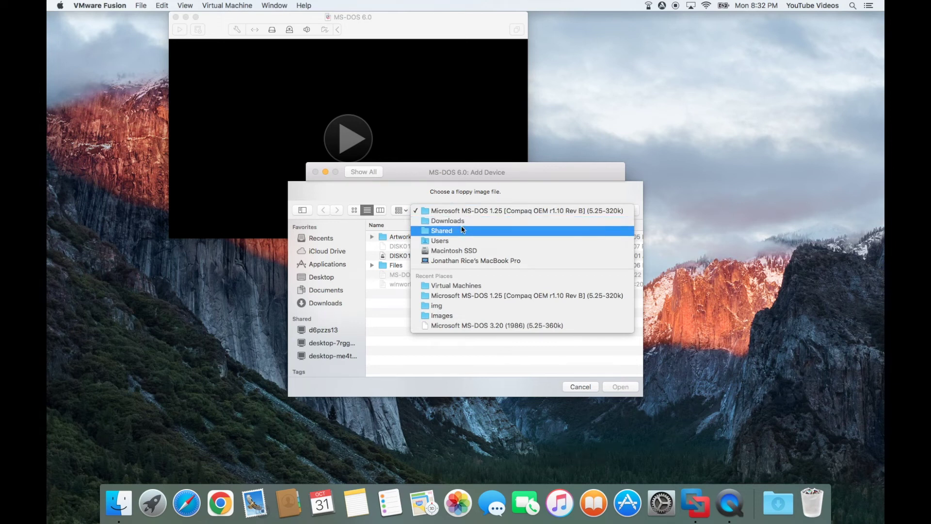
{"action": "left_click", "coordinate": [464, 221]}
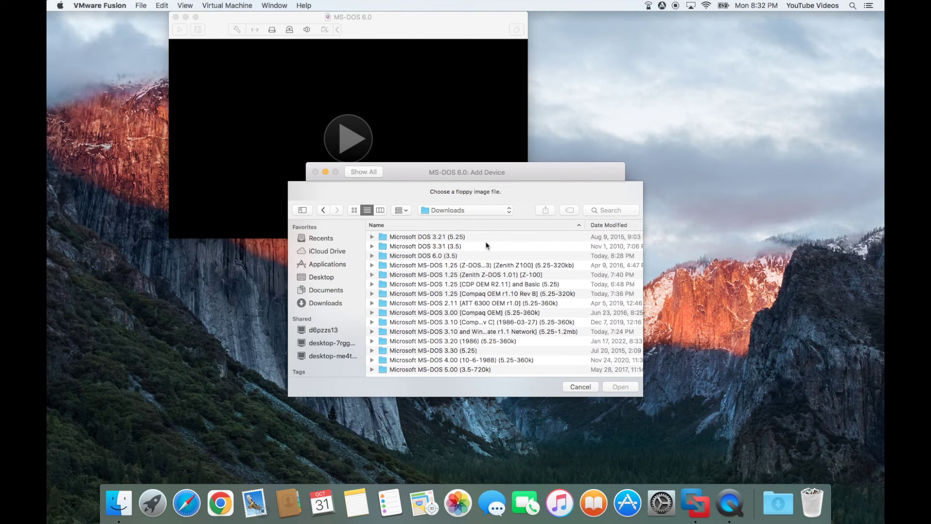
{"action": "left_click", "coordinate": [422, 256]}
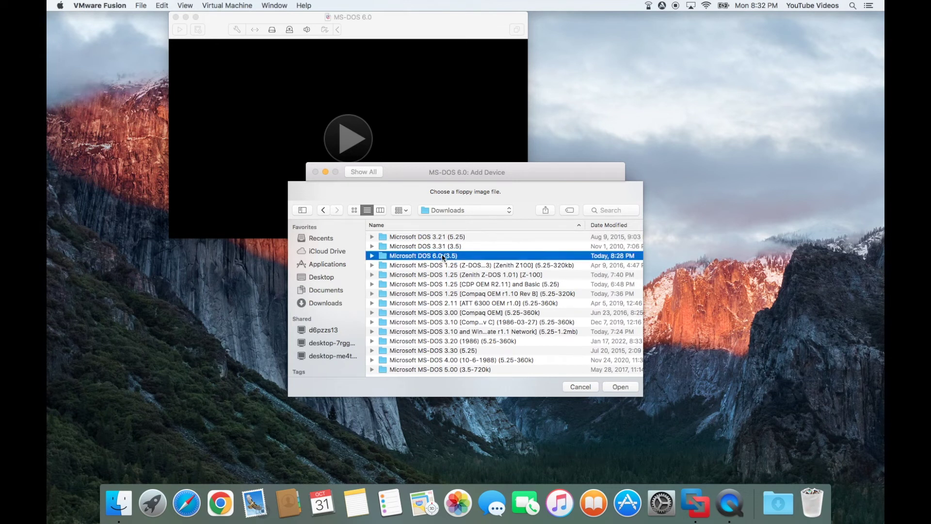
{"action": "double_click", "coordinate": [442, 256]}
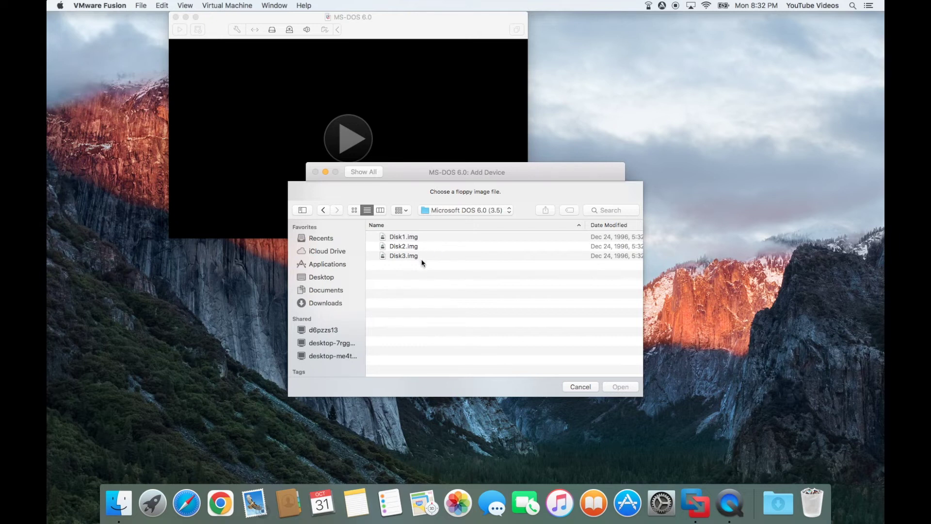
{"action": "left_click", "coordinate": [398, 239]}
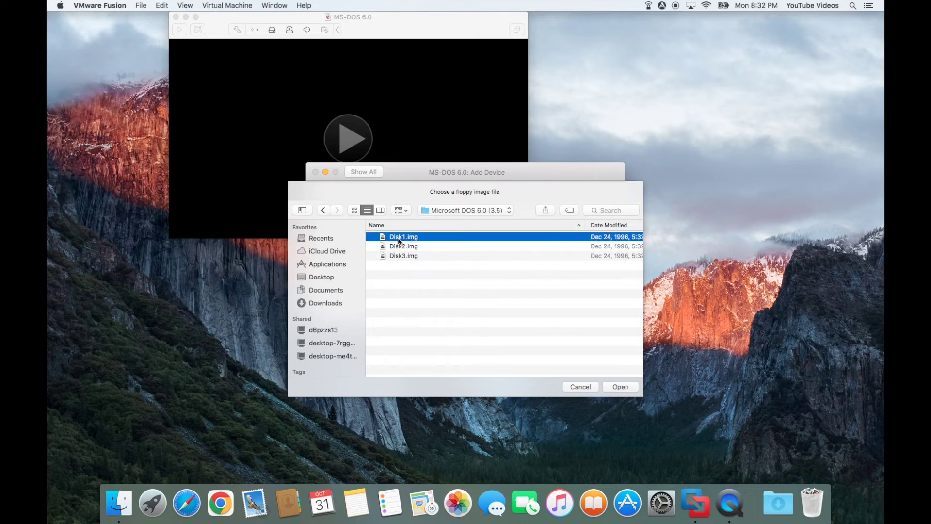
{"action": "left_click", "coordinate": [623, 388]}
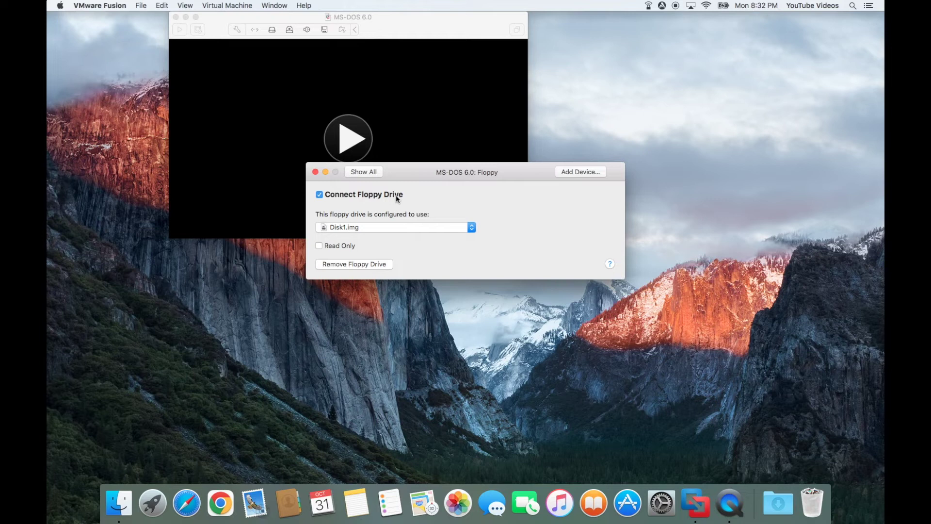
{"action": "left_click", "coordinate": [315, 172]}
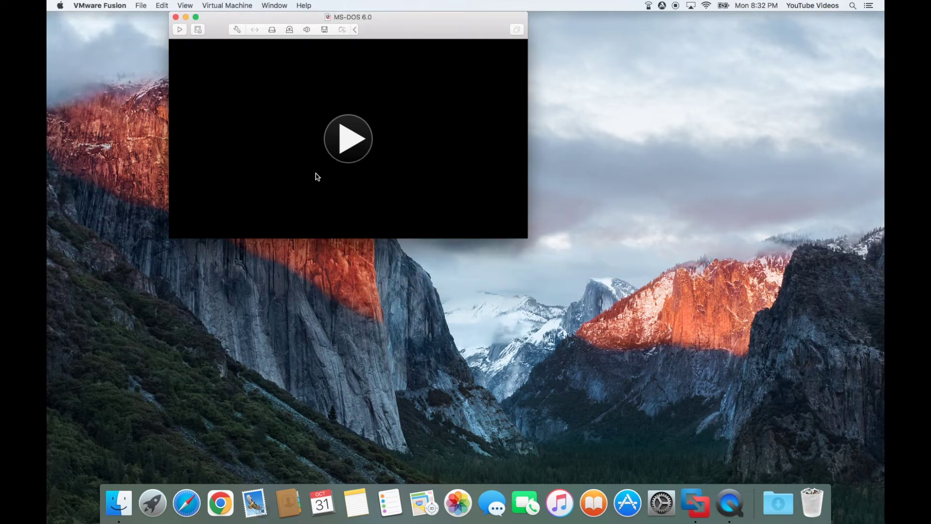
Step: Boot the virtual machine into MS-DOS 6 Setup, configure the unallocated disk space as recommended, and restart from Setup Disk 1
{"action": "left_click", "coordinate": [353, 142]}
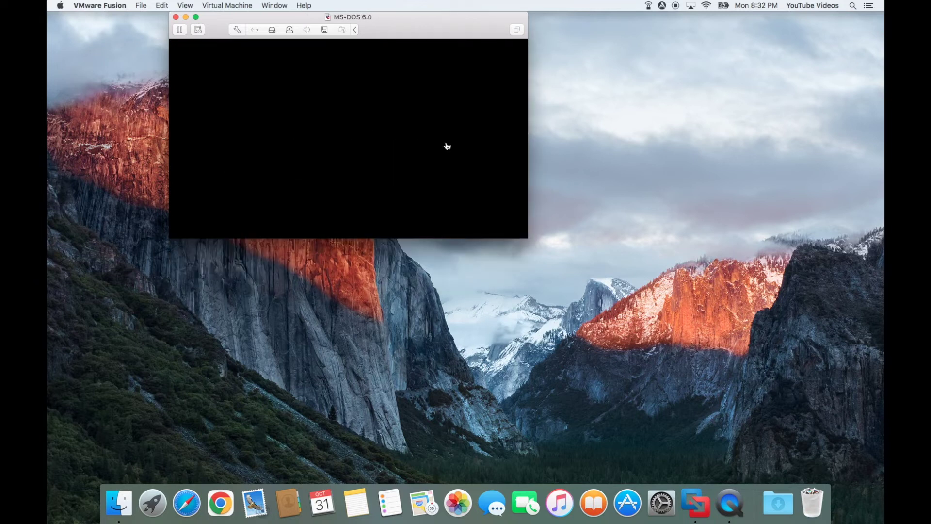
{"action": "left_click", "coordinate": [337, 127]}
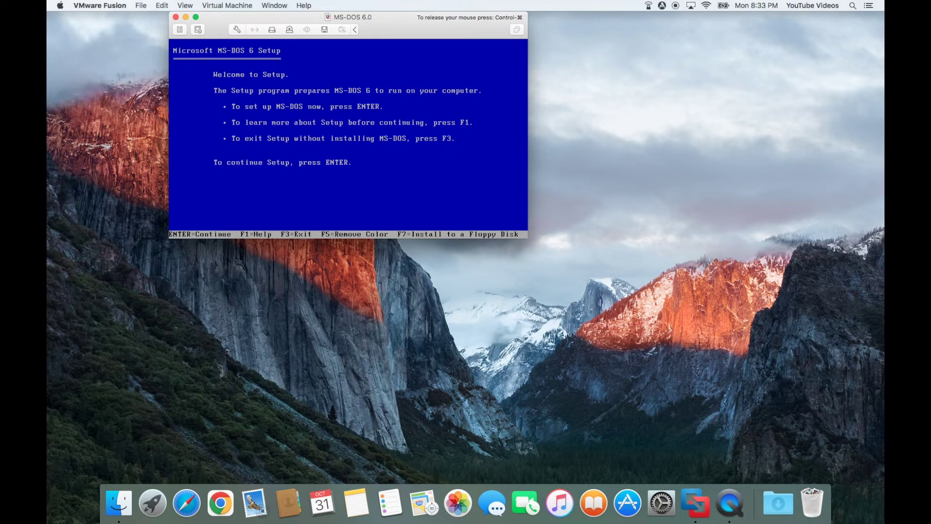
{"action": "key", "text": "Return"}
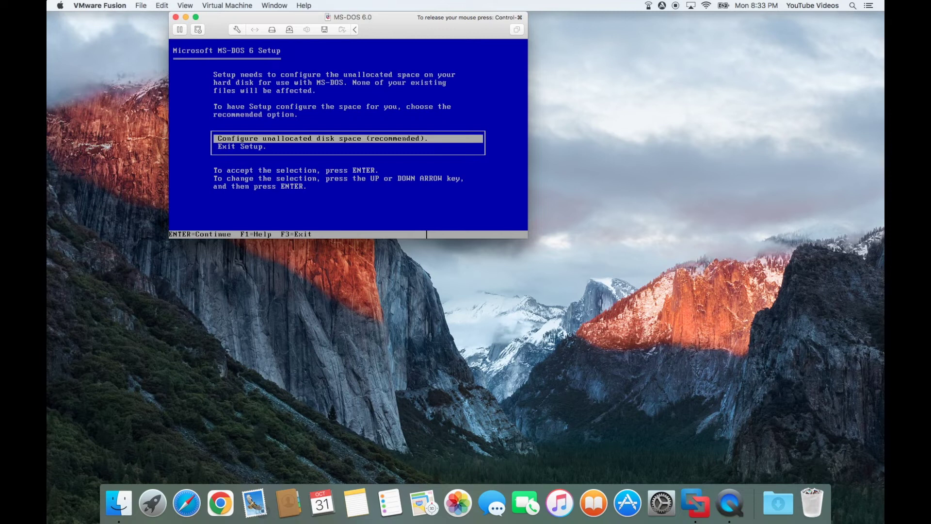
{"action": "key", "text": "Return"}
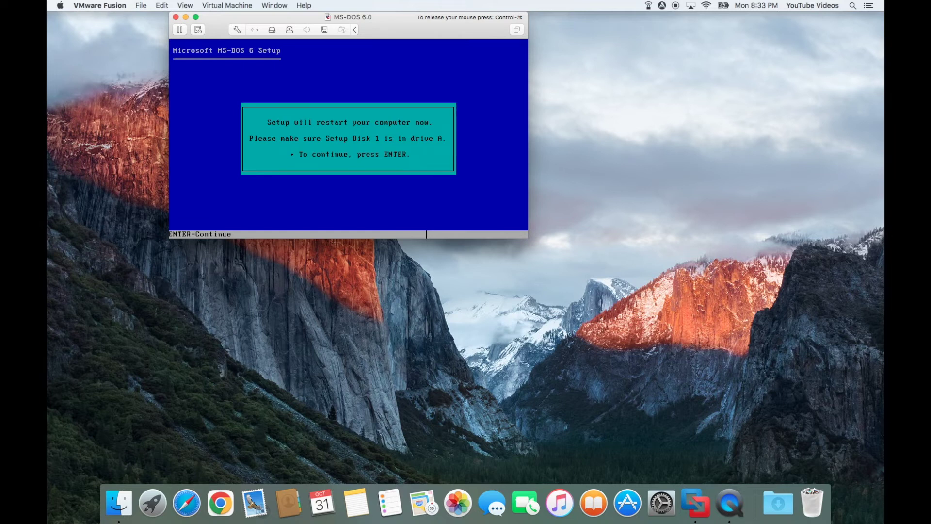
{"action": "key", "text": "Return"}
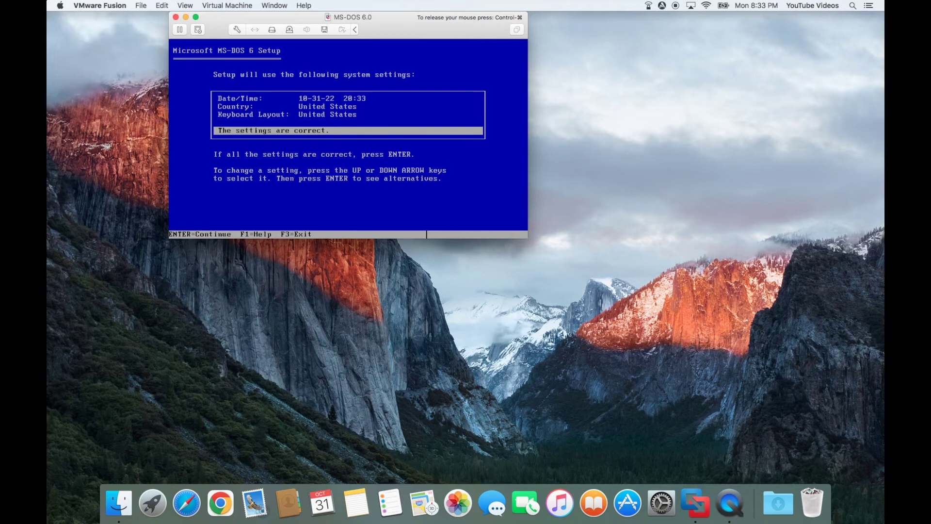
Step: Accept the United States system settings and install the MS-DOS files to C:\DOS
{"action": "key", "text": "Return"}
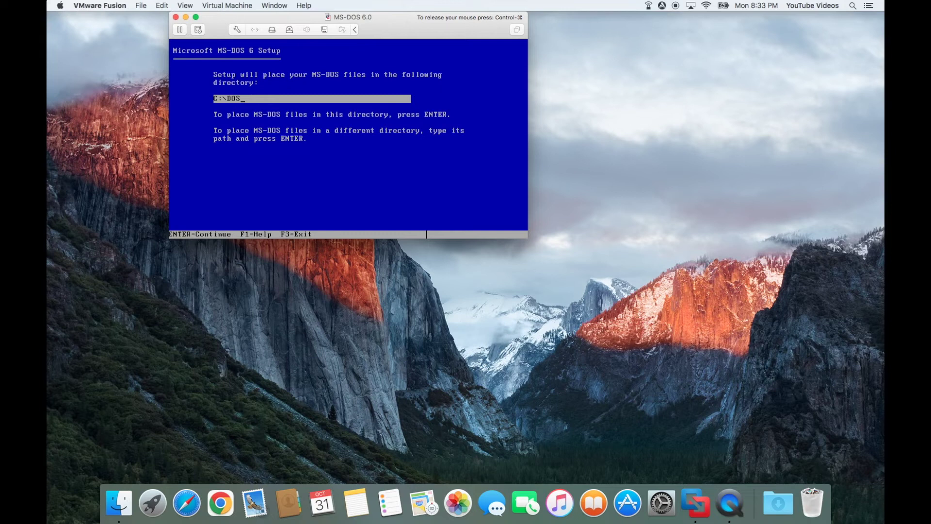
{"action": "key", "text": "Return"}
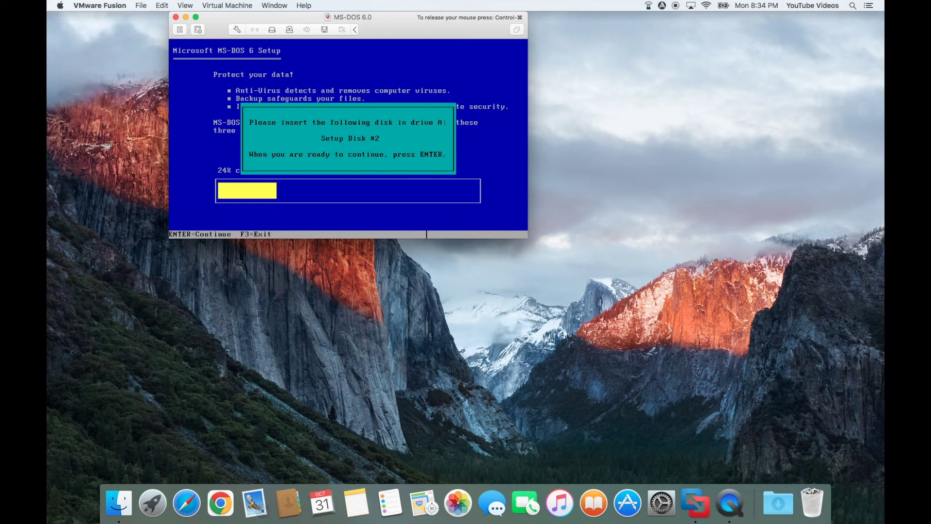
Step: Switch the floppy drive to Disk2.img and continue Setup with Setup Disk #2
{"action": "key", "text": "ctrl+super"}
{"action": "left_click", "coordinate": [324, 30]}
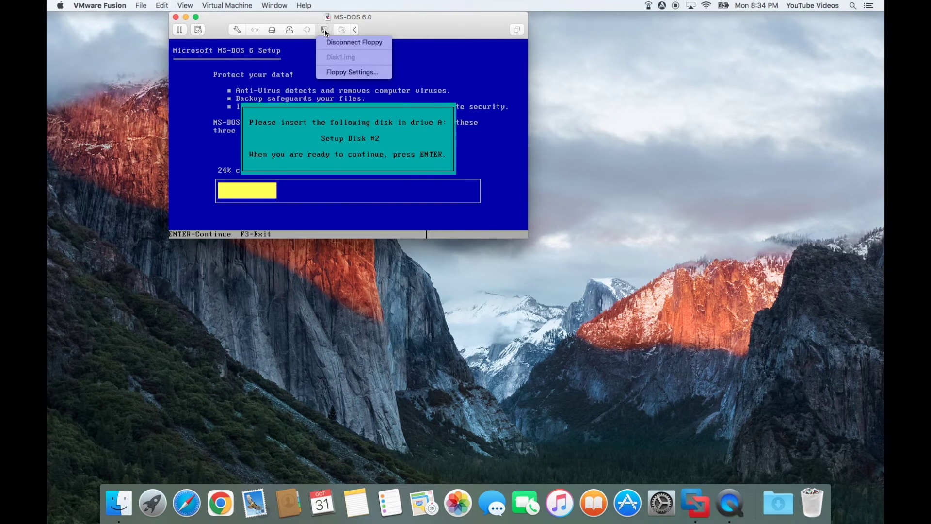
{"action": "left_click", "coordinate": [352, 73]}
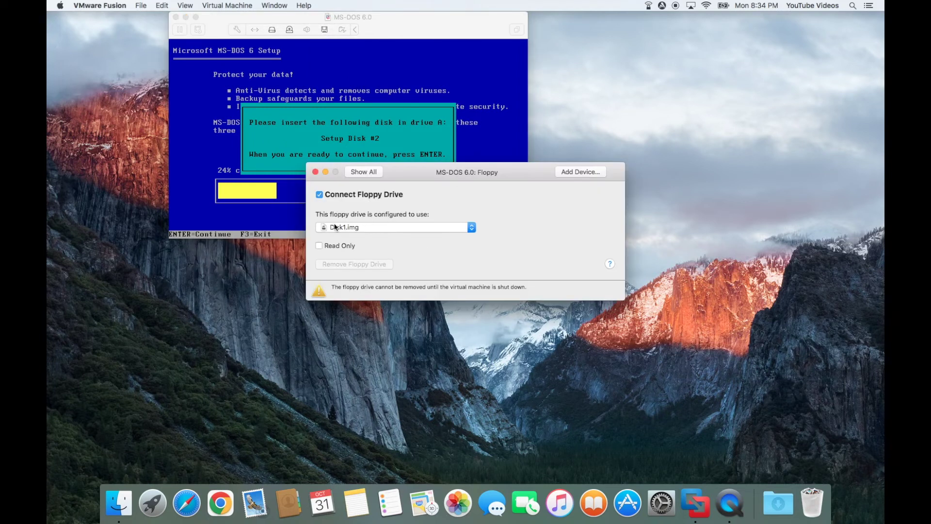
{"action": "left_click", "coordinate": [391, 225]}
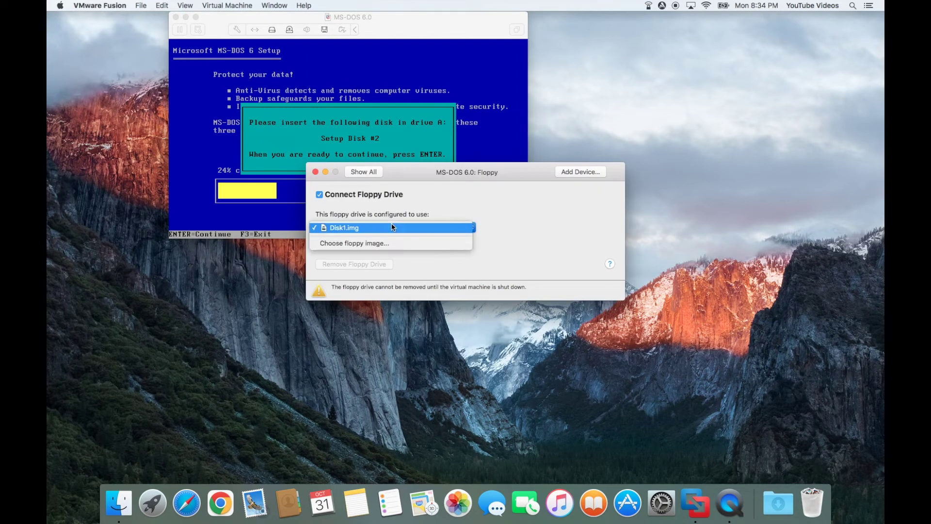
{"action": "left_click", "coordinate": [362, 244]}
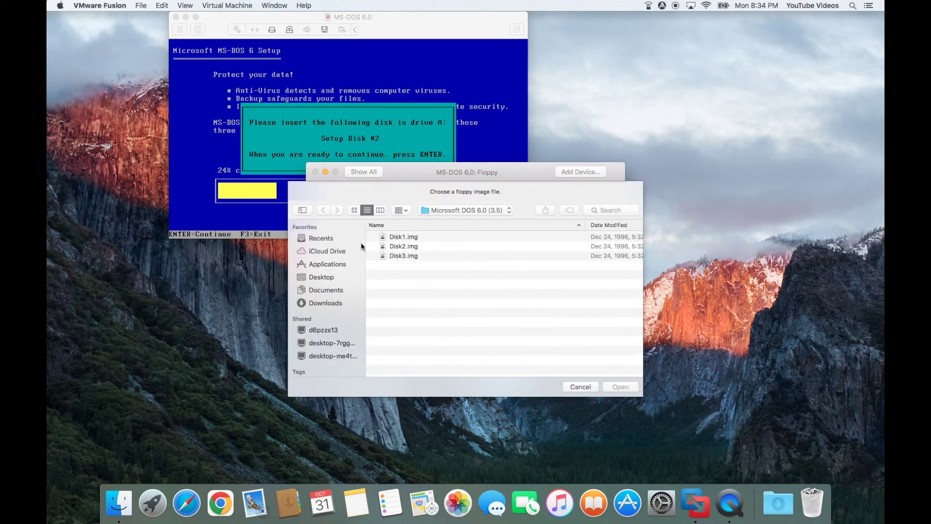
{"action": "left_click", "coordinate": [404, 248]}
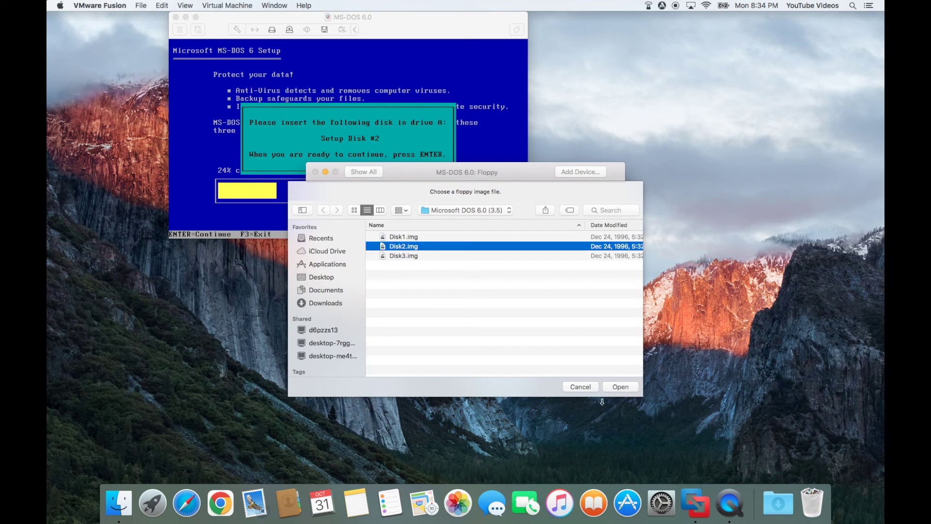
{"action": "left_click", "coordinate": [620, 387]}
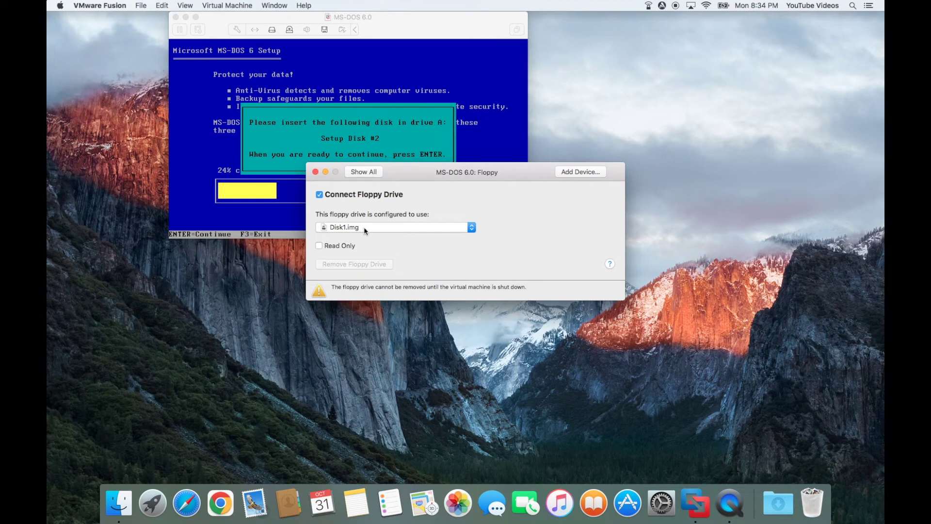
{"action": "left_click", "coordinate": [315, 172]}
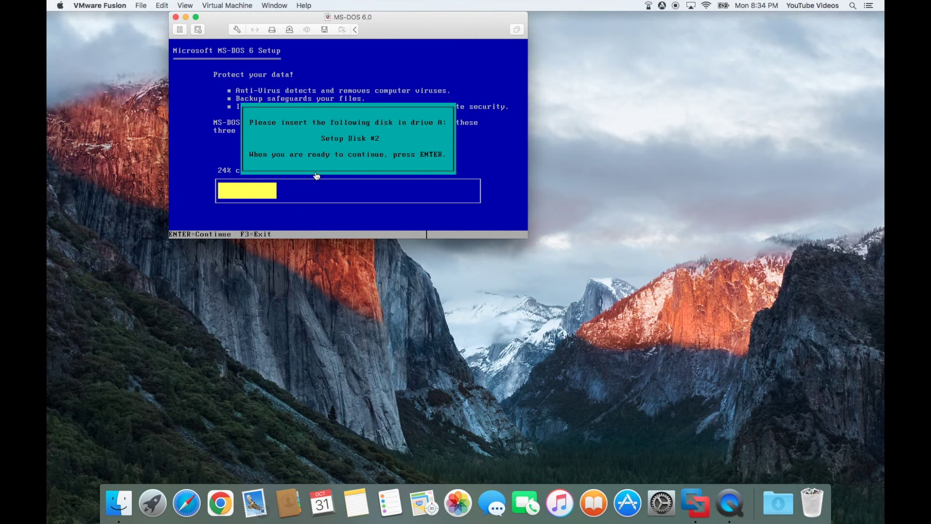
{"action": "left_click", "coordinate": [353, 140]}
{"action": "key", "text": "Return"}
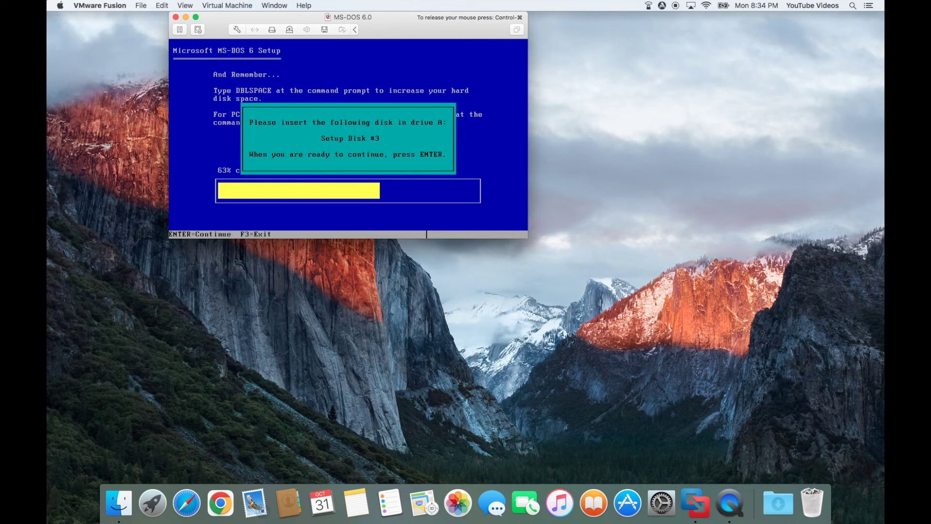
Step: Switch the floppy drive to Disk3.img and continue Setup with Setup Disk #3
{"action": "key", "text": "ctrl+super"}
{"action": "left_click", "coordinate": [324, 30]}
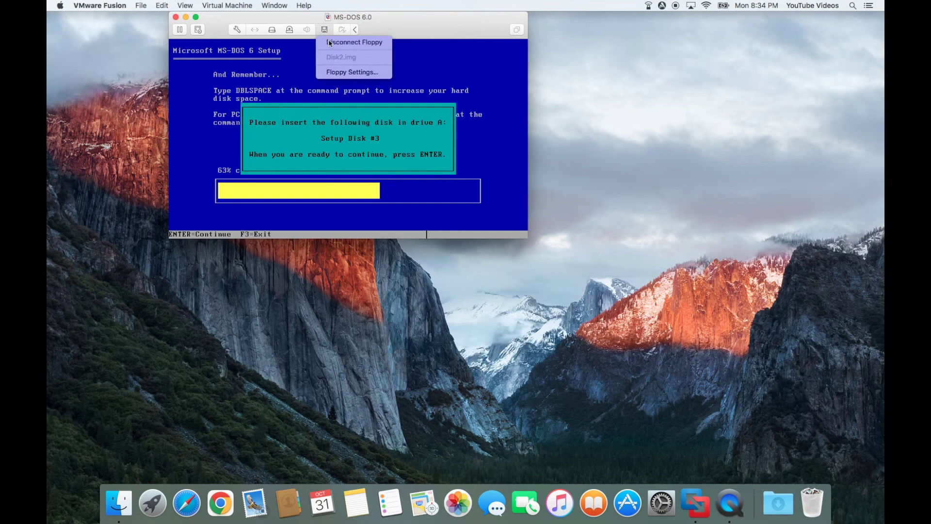
{"action": "left_click", "coordinate": [341, 72]}
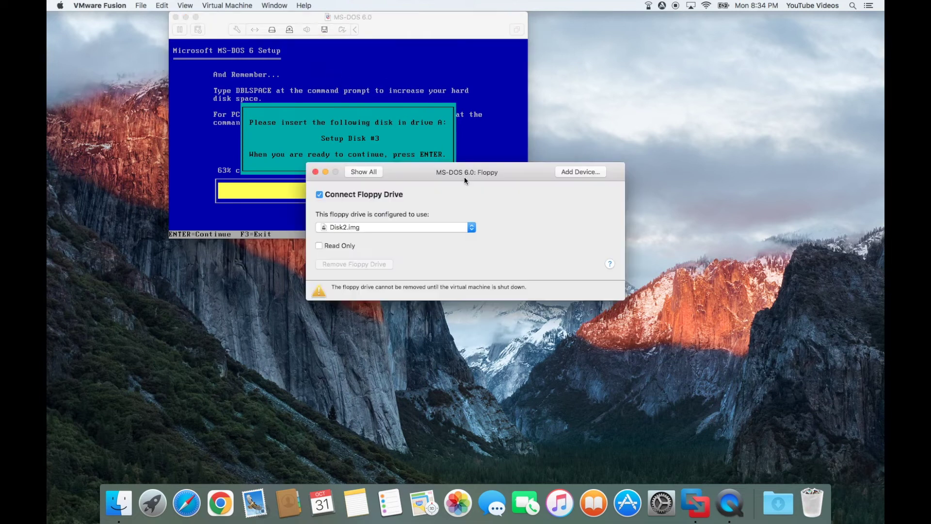
{"action": "left_click", "coordinate": [375, 227]}
{"action": "left_click", "coordinate": [363, 244]}
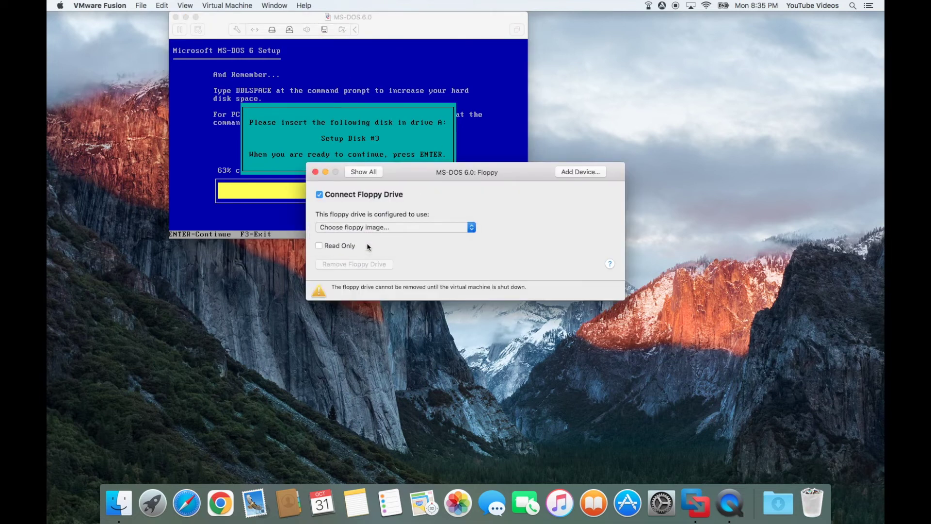
{"action": "left_click", "coordinate": [415, 257]}
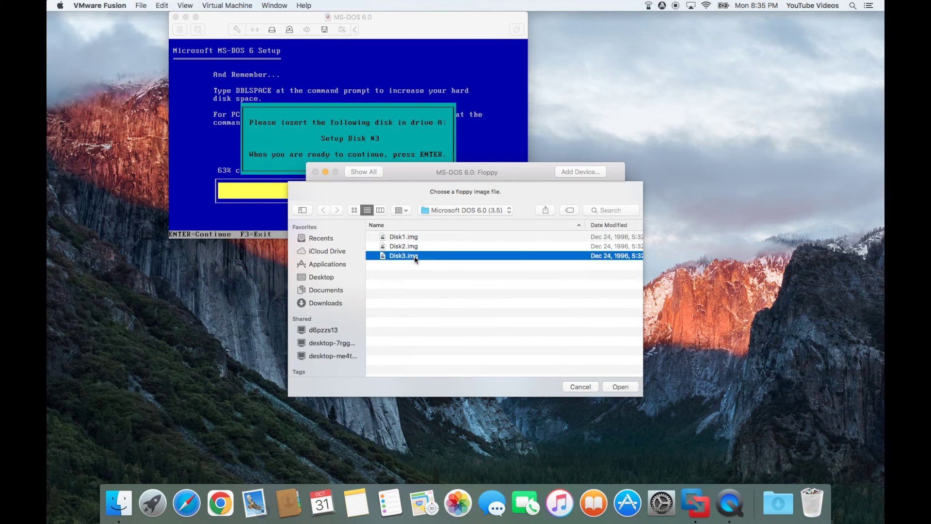
{"action": "left_click", "coordinate": [621, 388]}
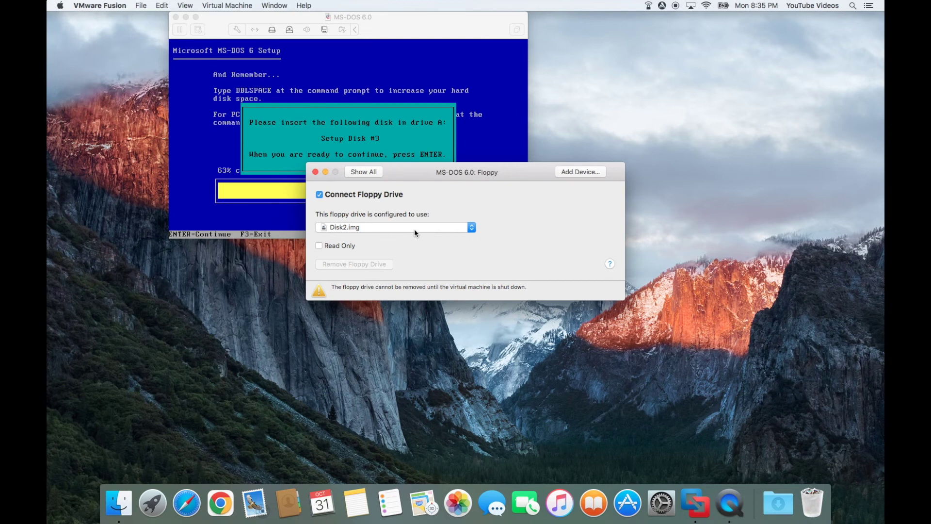
{"action": "left_click", "coordinate": [315, 172]}
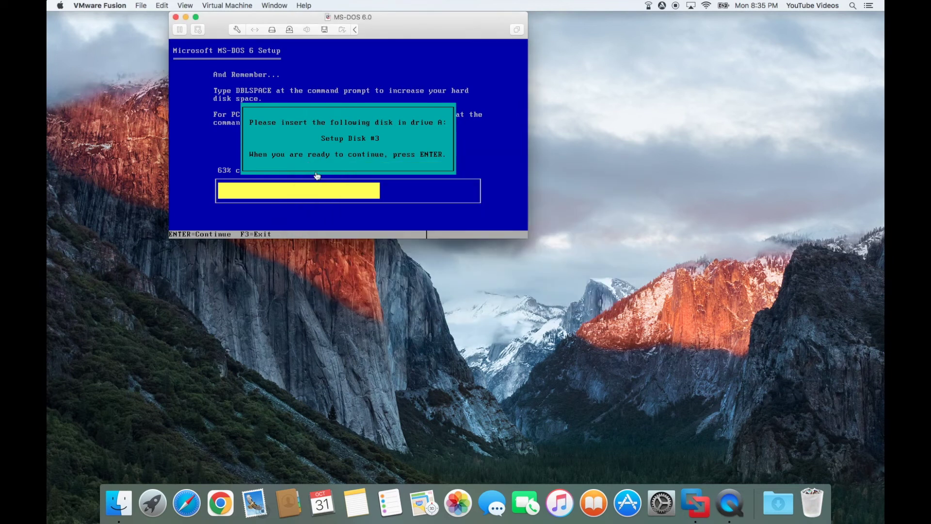
{"action": "left_click", "coordinate": [378, 134]}
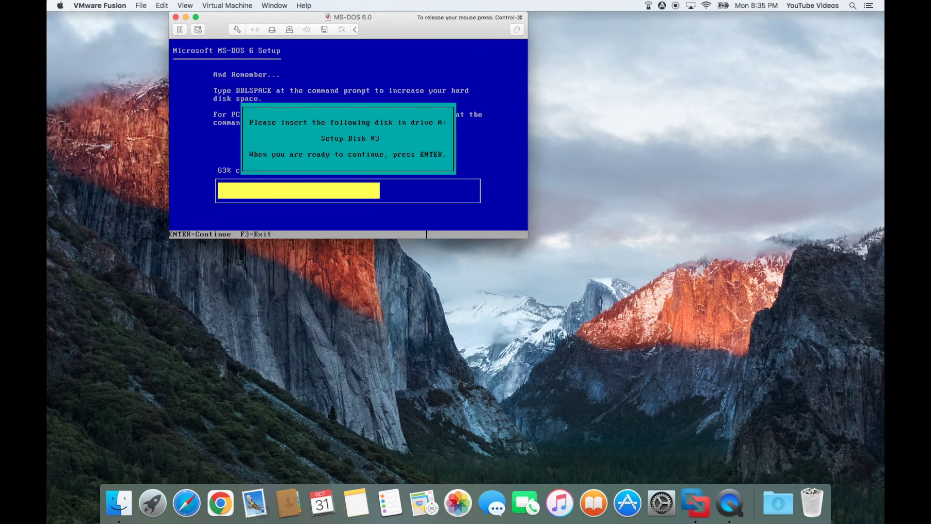
{"action": "key", "text": "Return"}
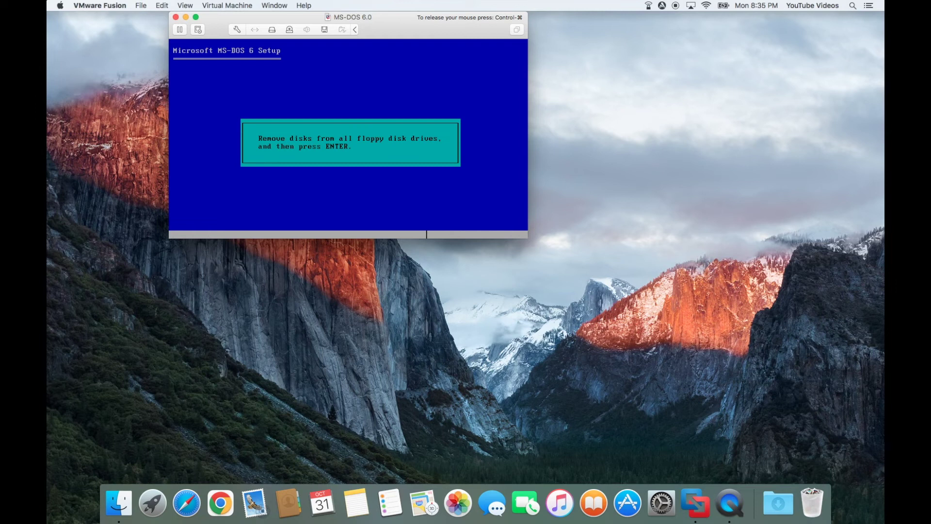
Step: Disconnect the floppy from the virtual machine, then finish Setup and restart into MS-DOS 6
{"action": "key", "text": "ctrl+super"}
{"action": "left_click", "coordinate": [323, 30]}
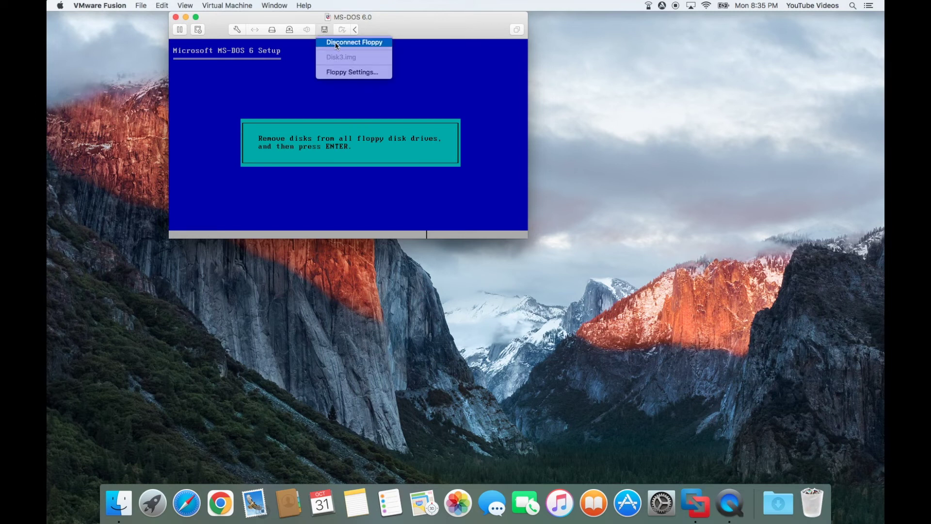
{"action": "left_click", "coordinate": [354, 45]}
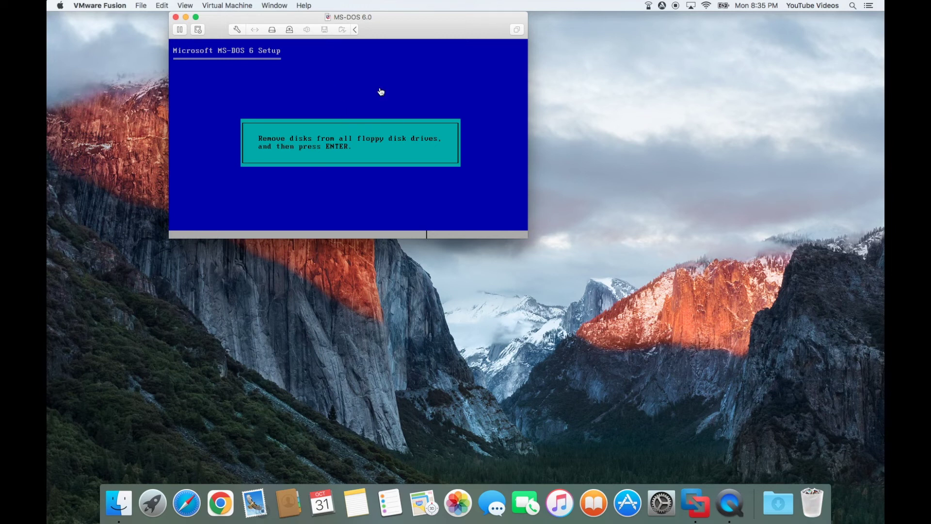
{"action": "left_click", "coordinate": [355, 109]}
{"action": "key", "text": "Return"}
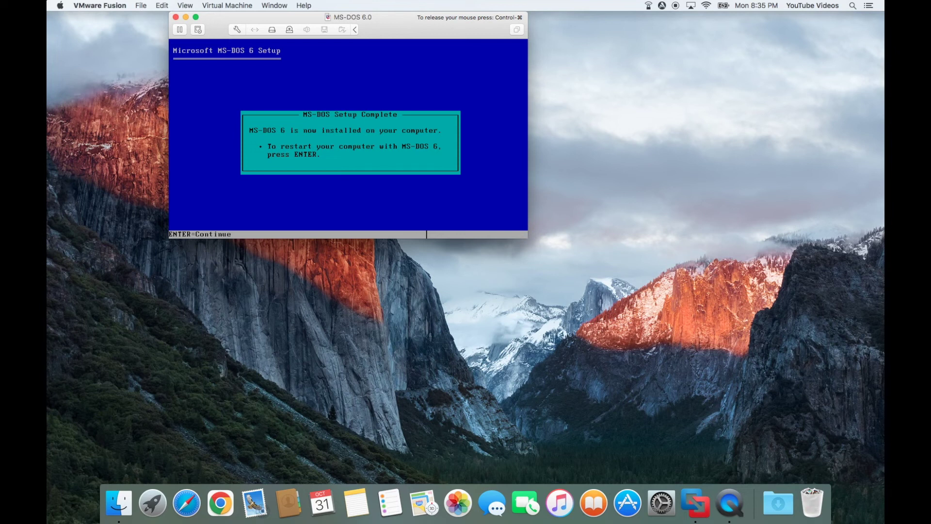
{"action": "key", "text": "Return"}
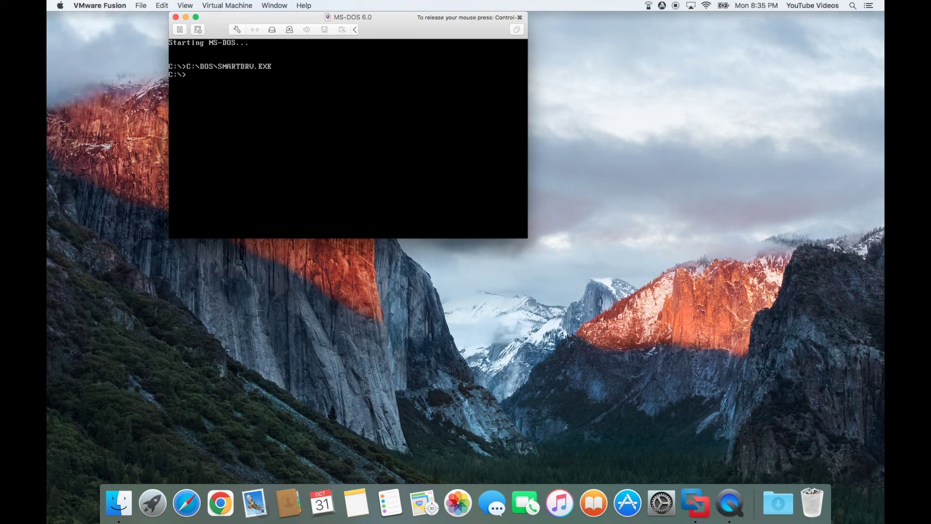
Step: Check the installed MS-DOS version with the ver command and shut down the virtual machine
{"action": "type", "text": "ver"}
{"action": "key", "text": "Return"}
{"action": "key", "text": "ctrl+super"}
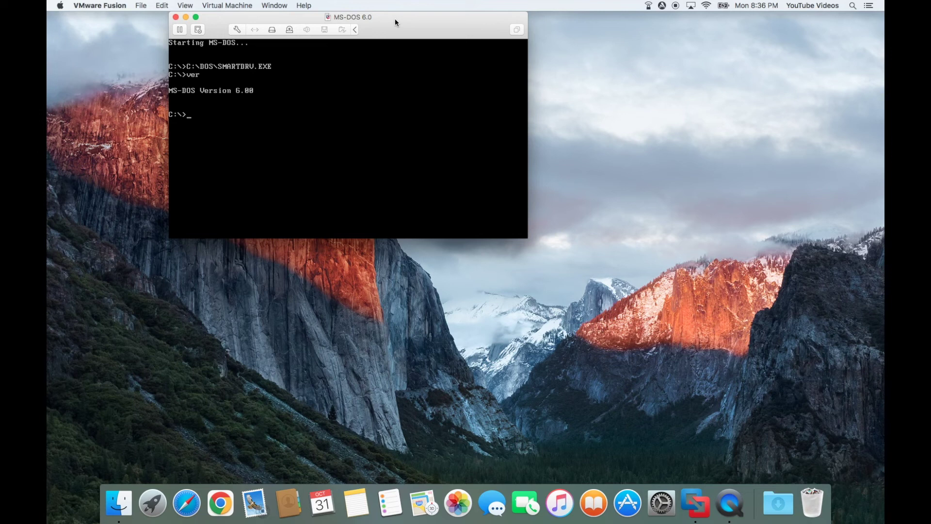
{"action": "left_click", "coordinate": [226, 6]}
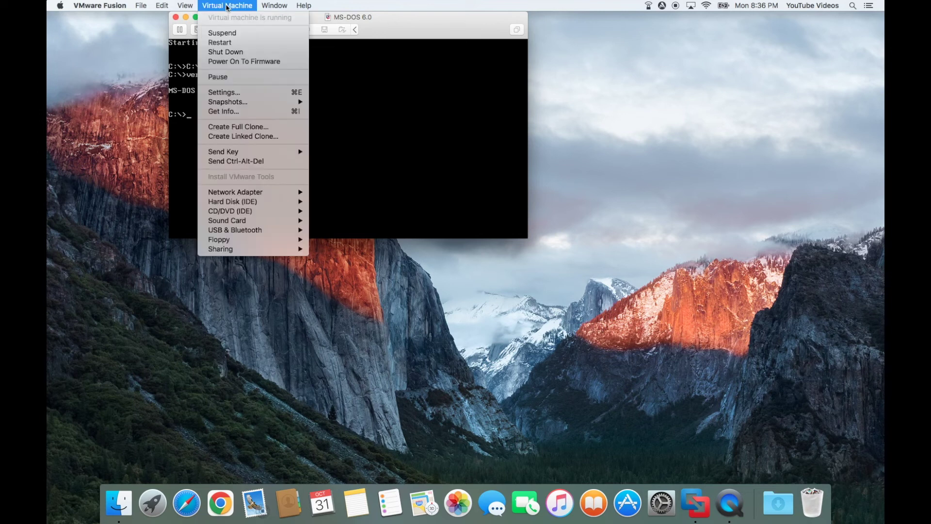
{"action": "left_click", "coordinate": [231, 52]}
{"action": "left_click", "coordinate": [412, 110]}
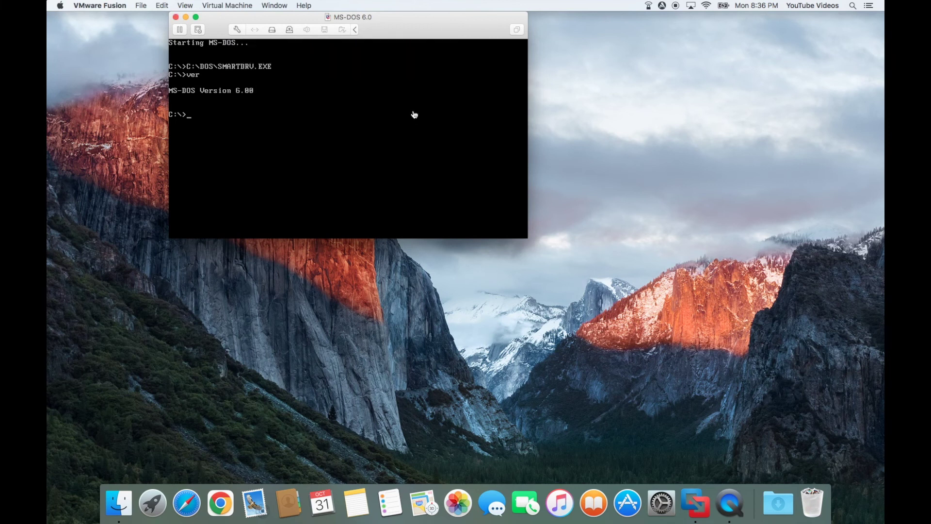
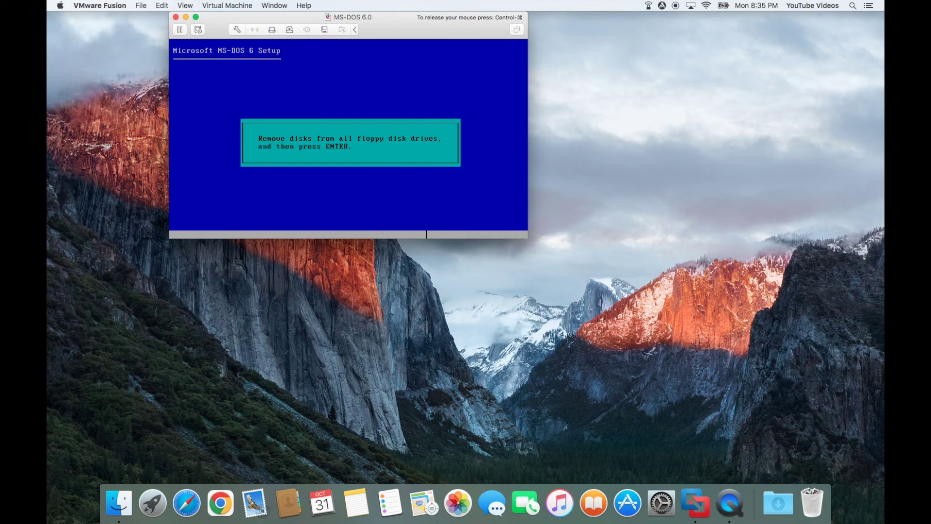
Step: Disconnect the Disk3.img floppy as Setup requests and complete the installation by restarting with MS-DOS 6
{"action": "key", "text": "ctrl+super"}
{"action": "left_click", "coordinate": [324, 30]}
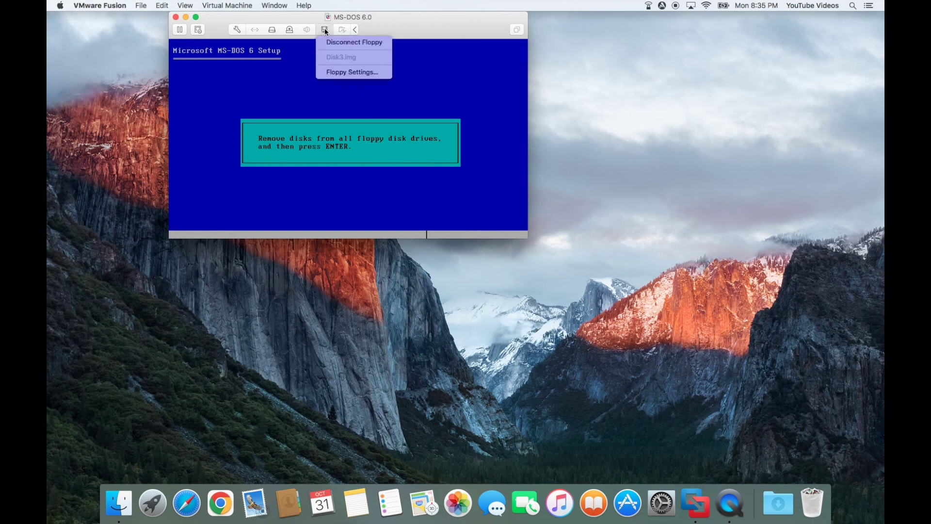
{"action": "left_click", "coordinate": [355, 43]}
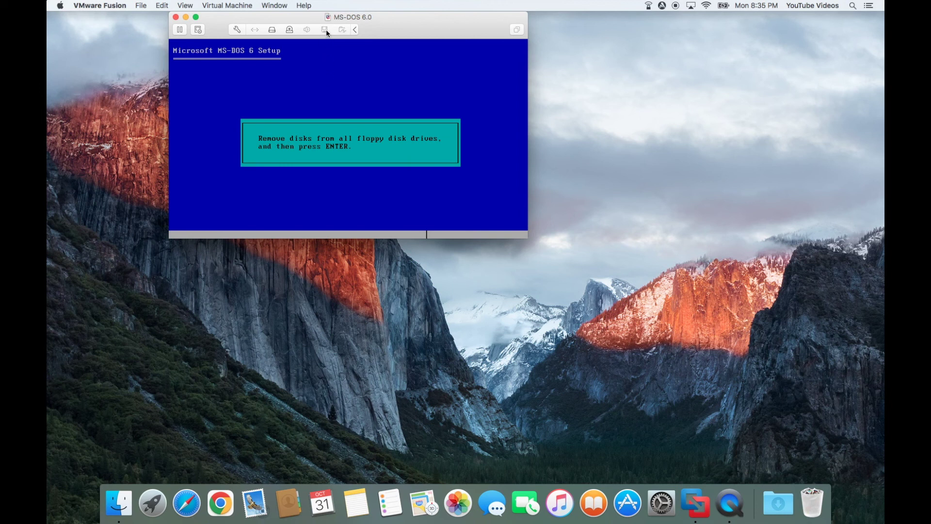
{"action": "left_click", "coordinate": [356, 109]}
{"action": "key", "text": "Return"}
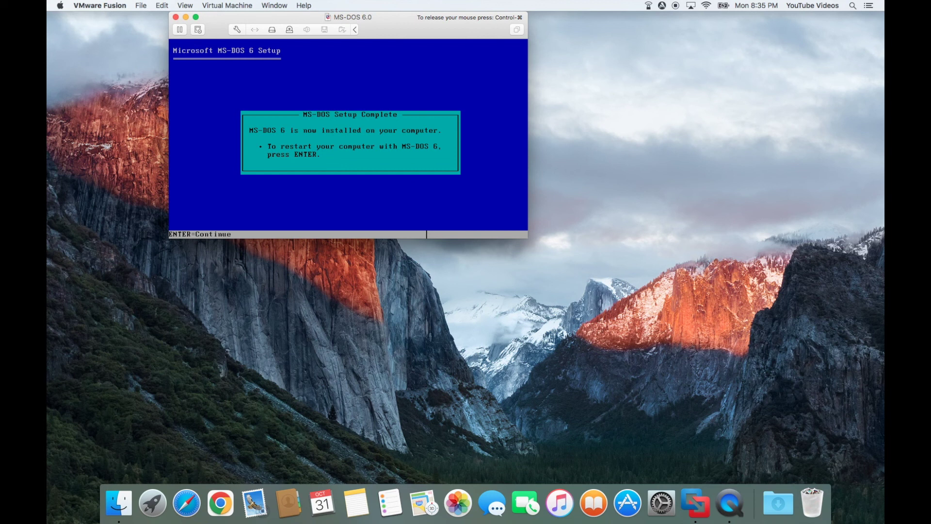
{"action": "key", "text": "Return"}
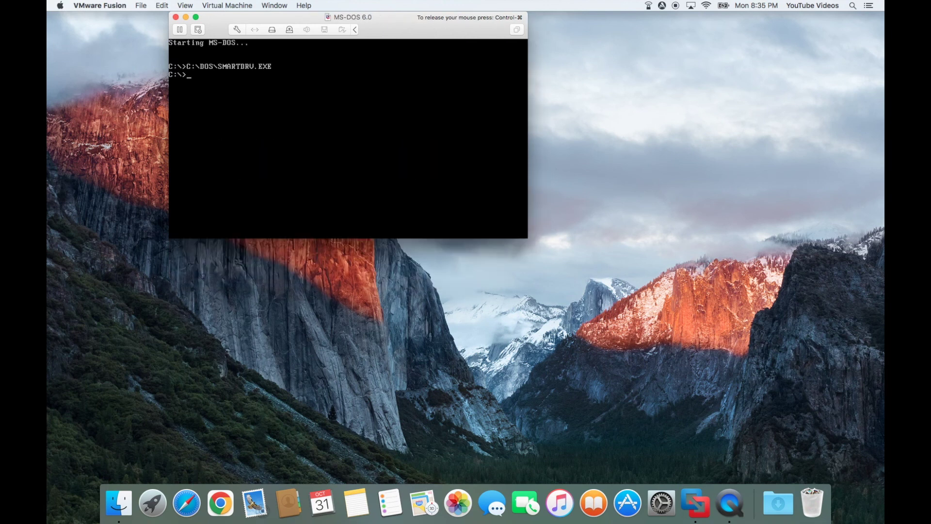
Step: Run ver at the C:\ prompt to check the MS-DOS version, then shut down the MS-DOS 6.0 virtual machine
{"action": "type", "text": "ver"}
{"action": "key", "text": "Return"}
{"action": "key", "text": "ctrl+super"}
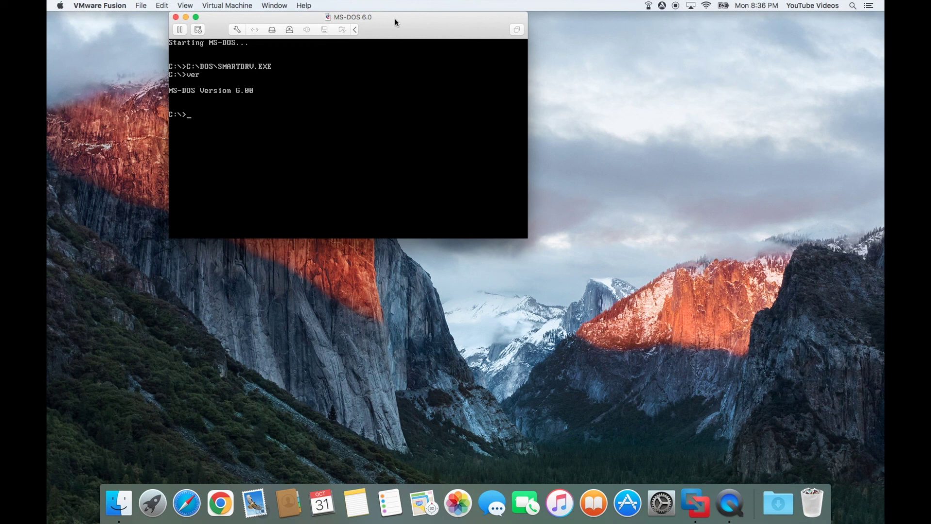
{"action": "left_click", "coordinate": [226, 6]}
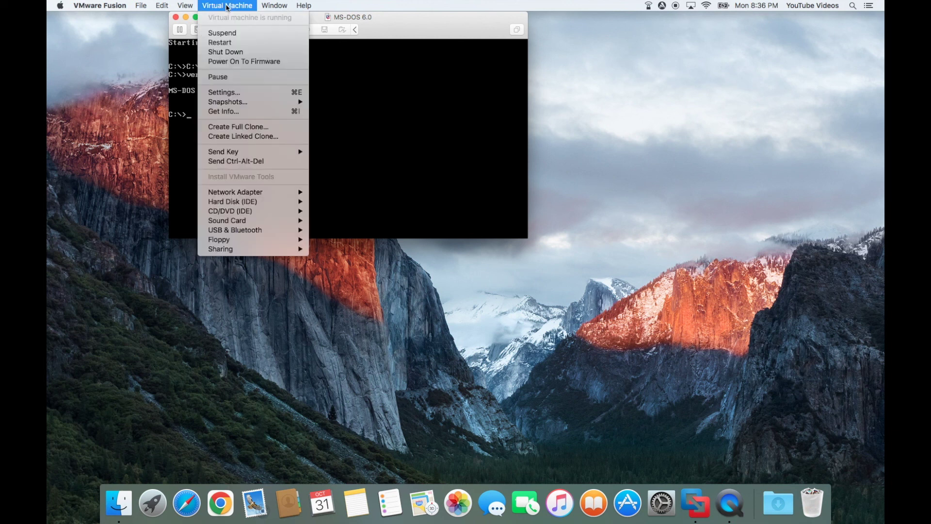
{"action": "left_click", "coordinate": [231, 52]}
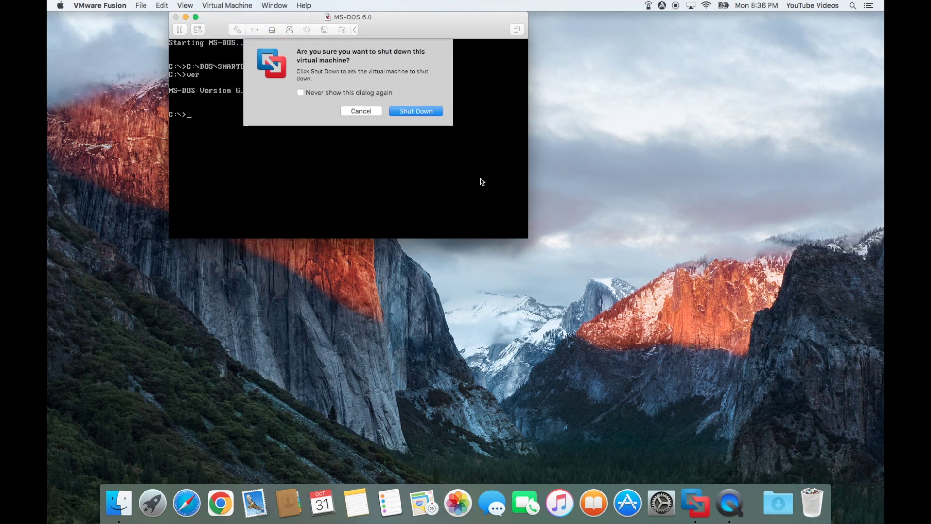
{"action": "left_click", "coordinate": [413, 111]}
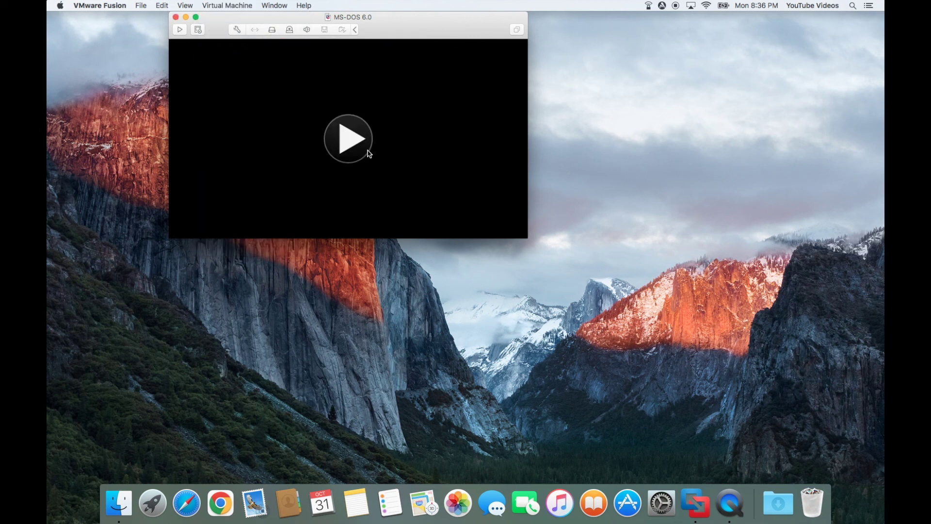